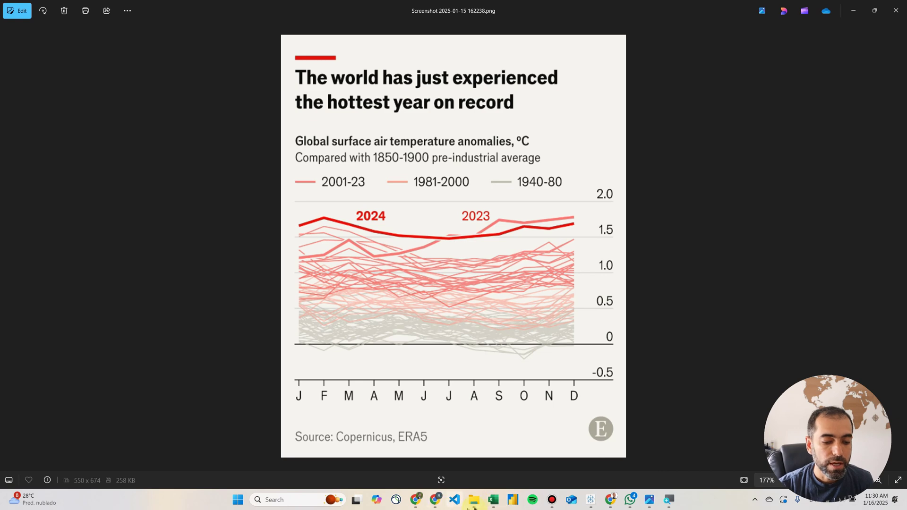
# Step: Switch to Excel to examine the Date and Temperature columns of temperature.csv, and compare them with the reference chart image
pyautogui.click(495, 504)
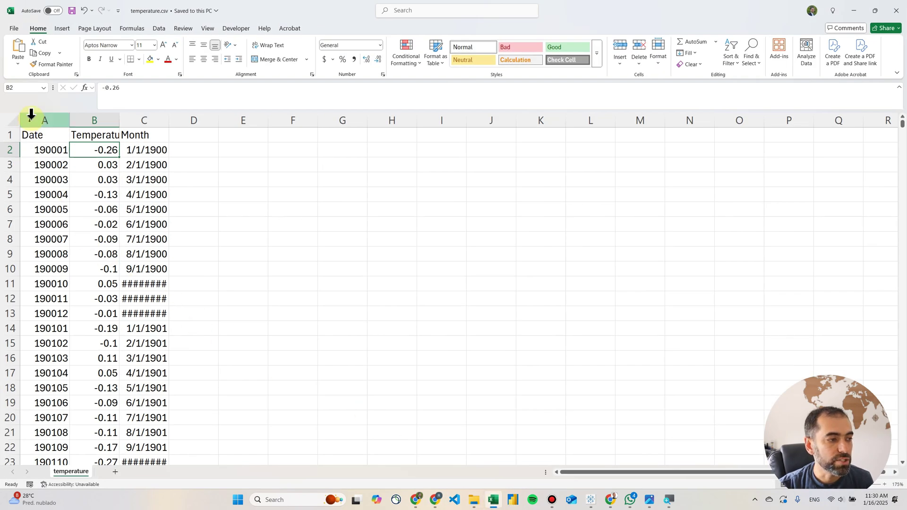
pyautogui.moveTo(44, 119); pyautogui.dragTo(81, 117)
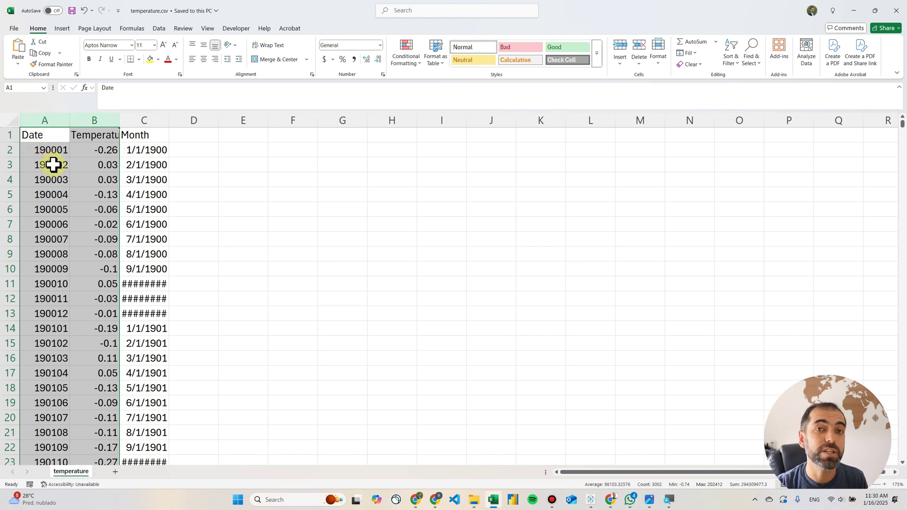
pyautogui.click(649, 507)
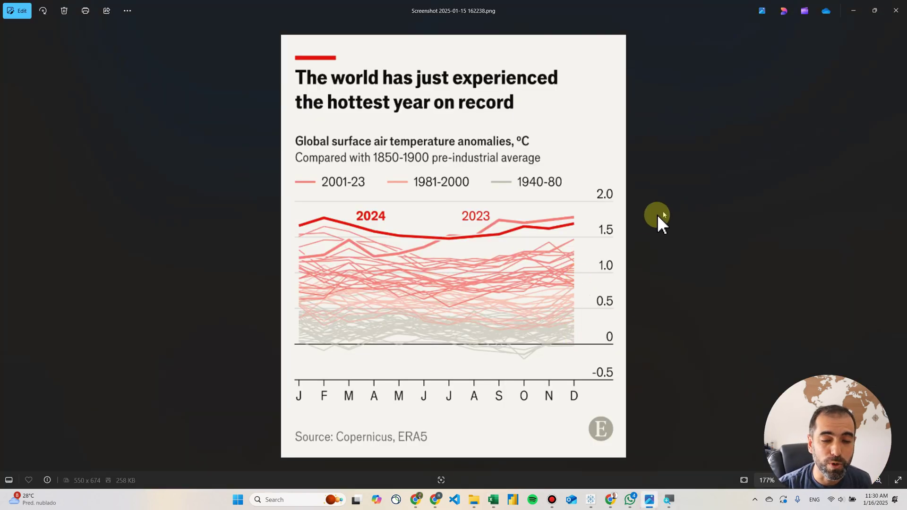
# Step: Switch to Tableau and connect to the text file temperature.csv from the Desktop
pyautogui.click(591, 501)
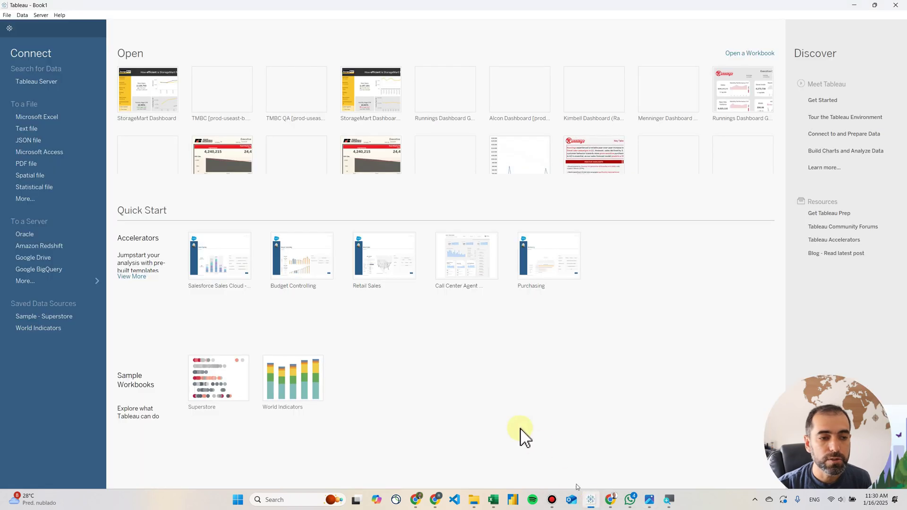
pyautogui.click(31, 129)
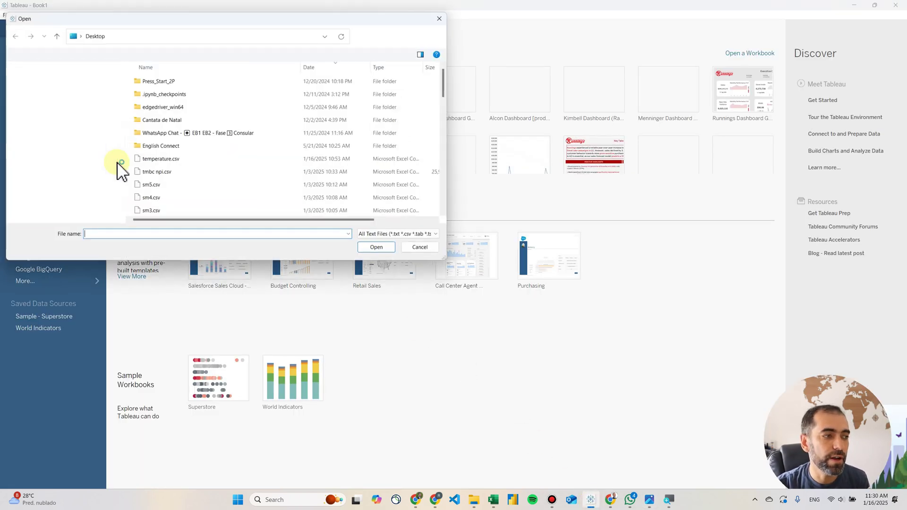
pyautogui.doubleClick(168, 161)
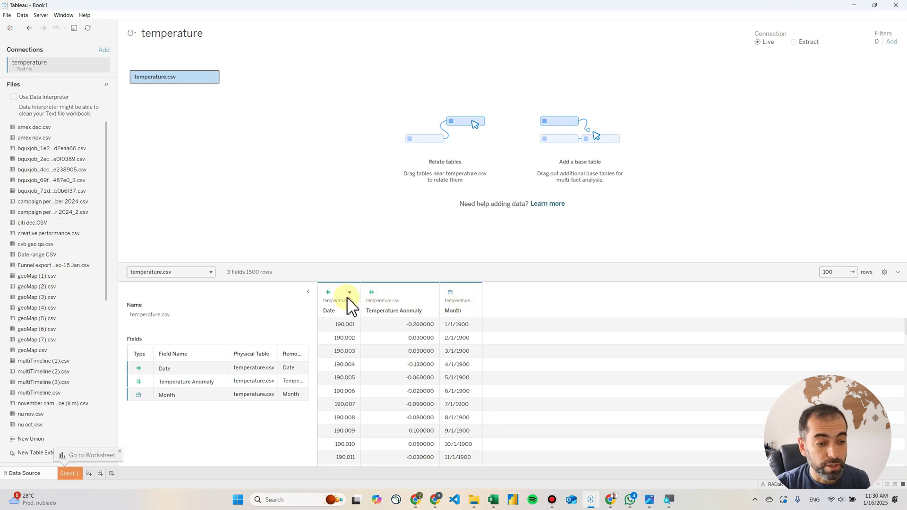
# Step: Hide the numeric Date field in the data source and rename the Month field to Date1
pyautogui.click(349, 294)
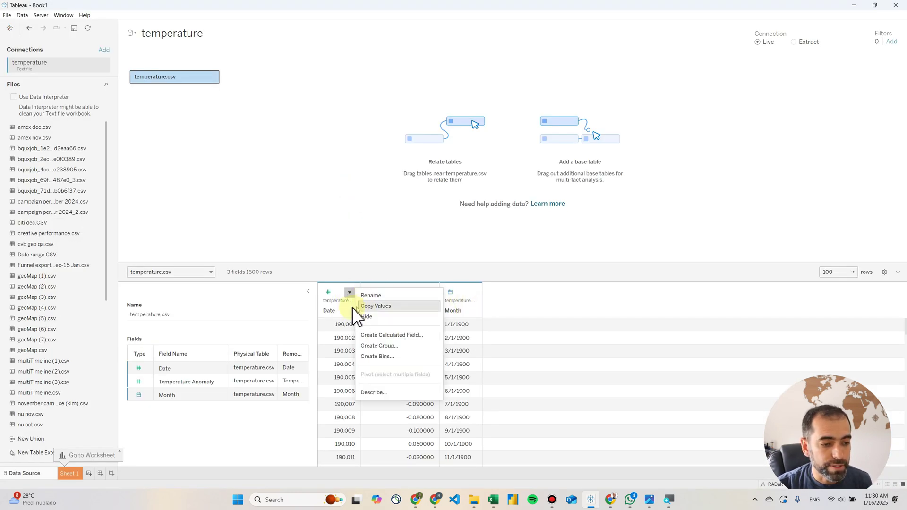
pyautogui.click(373, 316)
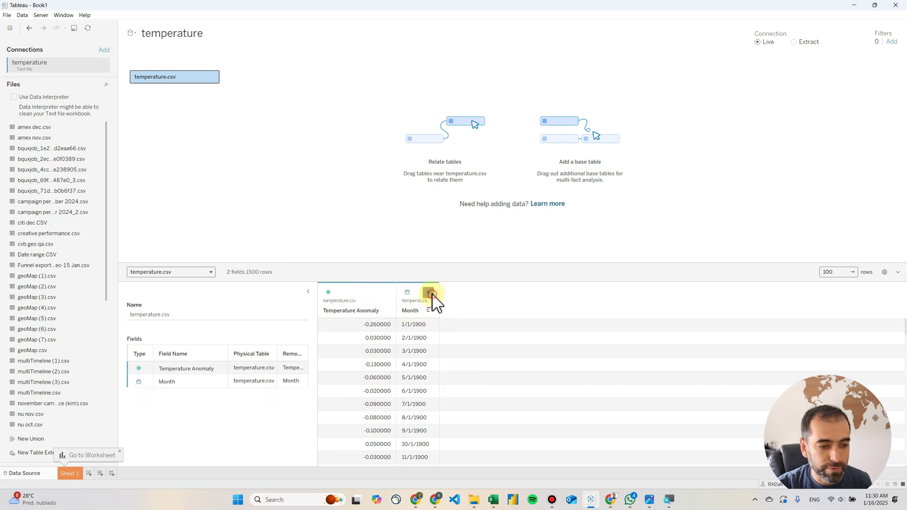
pyautogui.click(430, 293)
pyautogui.click(451, 296)
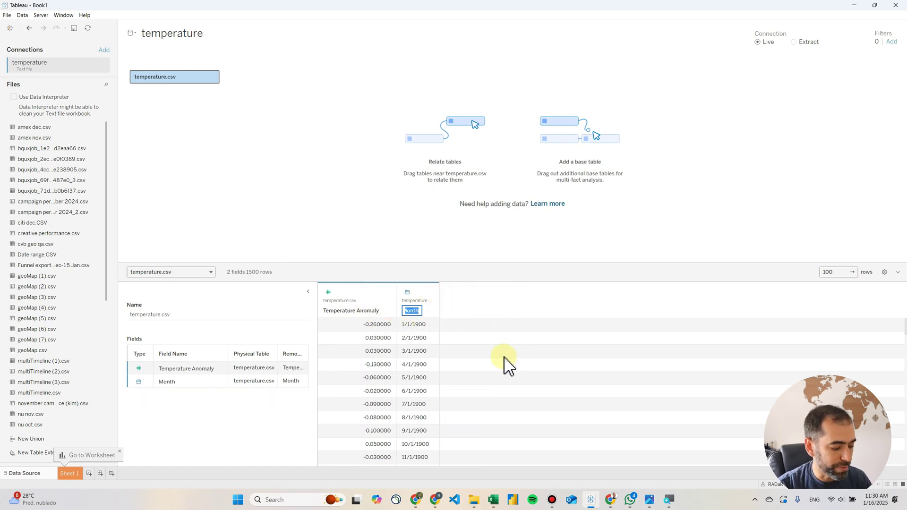
pyautogui.write('Date')
pyautogui.press('Return')
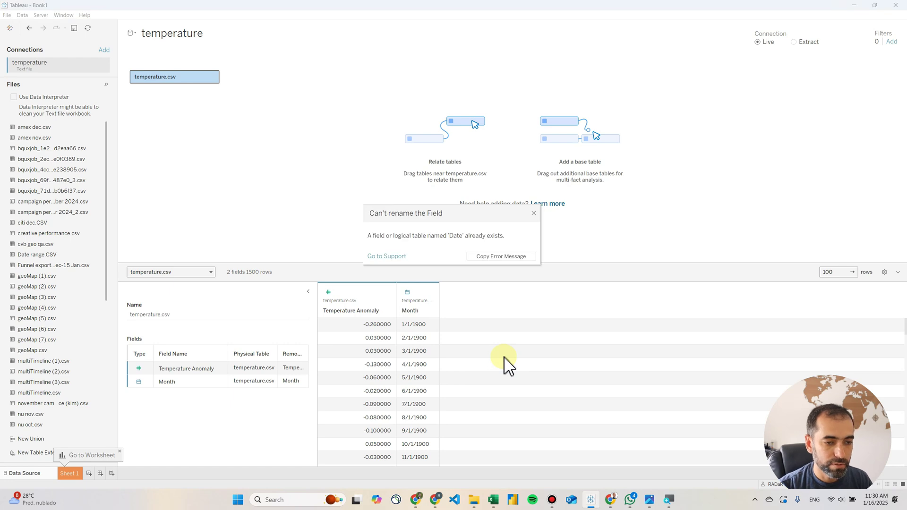
pyautogui.click(519, 255)
pyautogui.write('Date1')
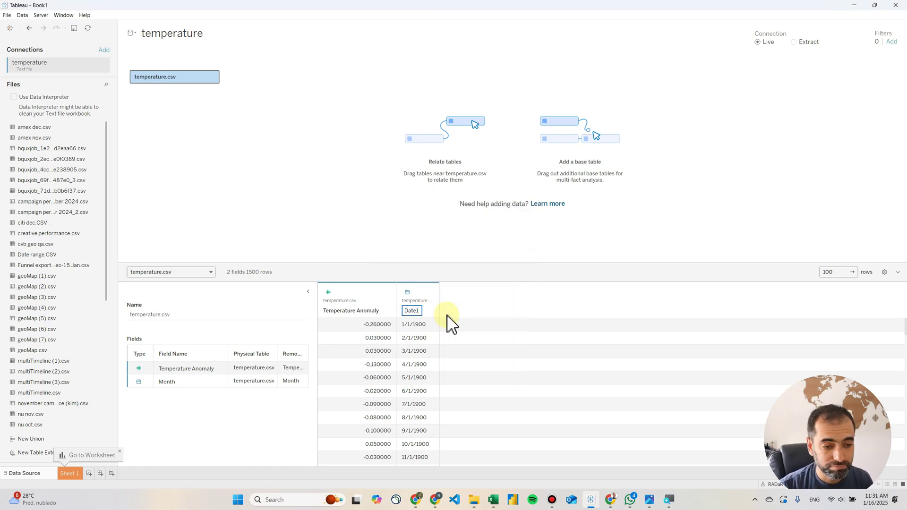
pyautogui.press('Return')
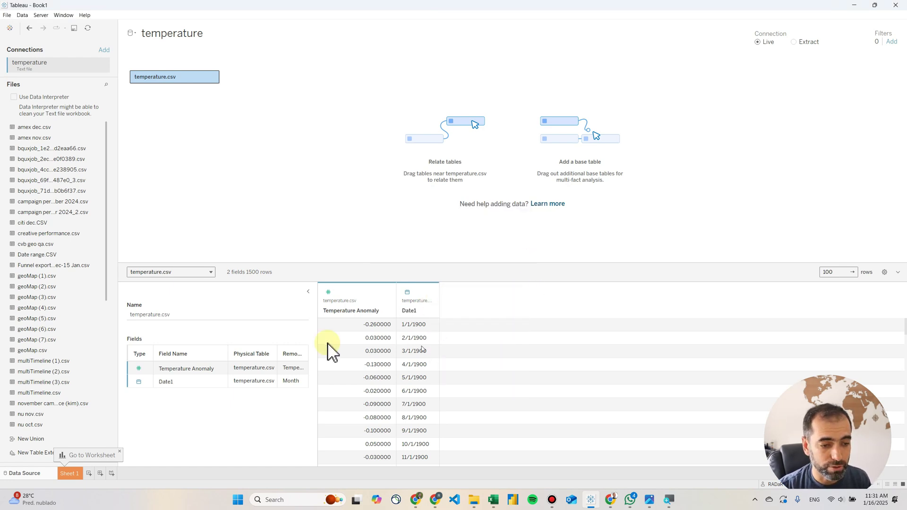
# Step: Build a text table on Sheet 1 with the year of Date1 on Rows and the sum of Temperature Anomaly as values
pyautogui.click(72, 473)
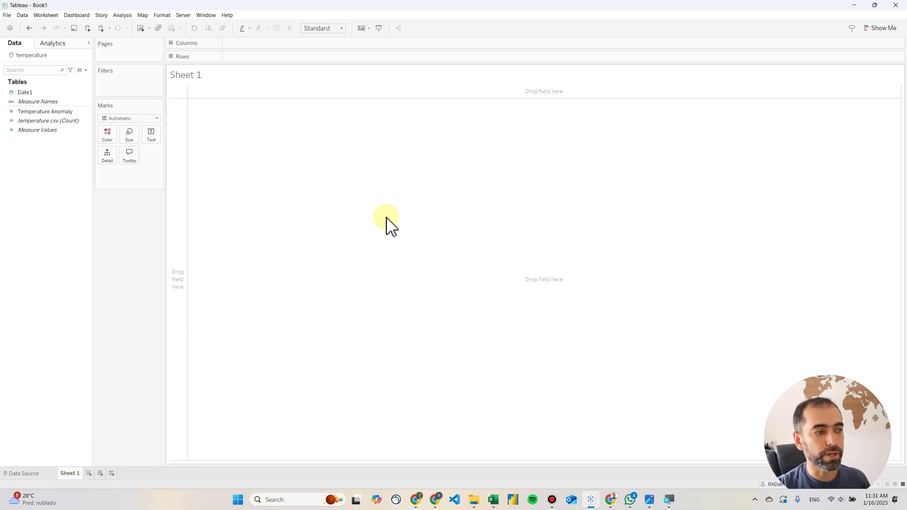
pyautogui.moveTo(40, 94); pyautogui.dragTo(244, 59)
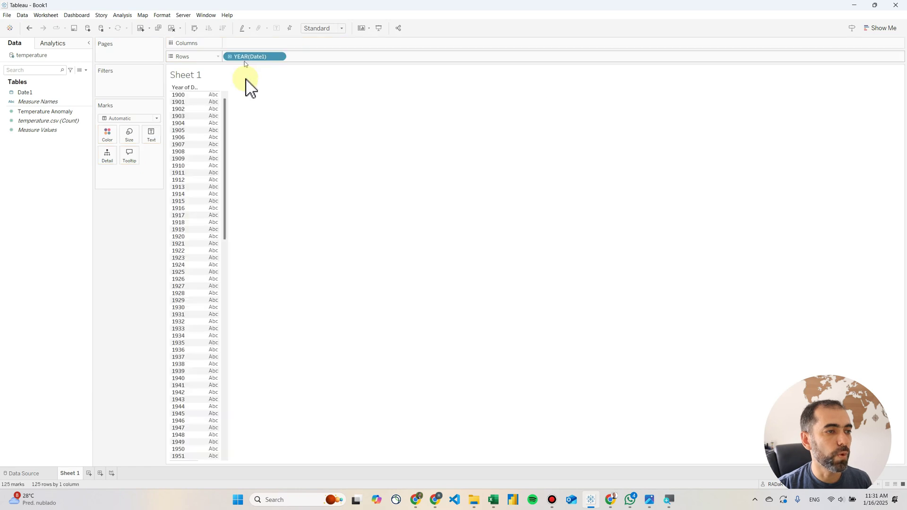
pyautogui.click(43, 114)
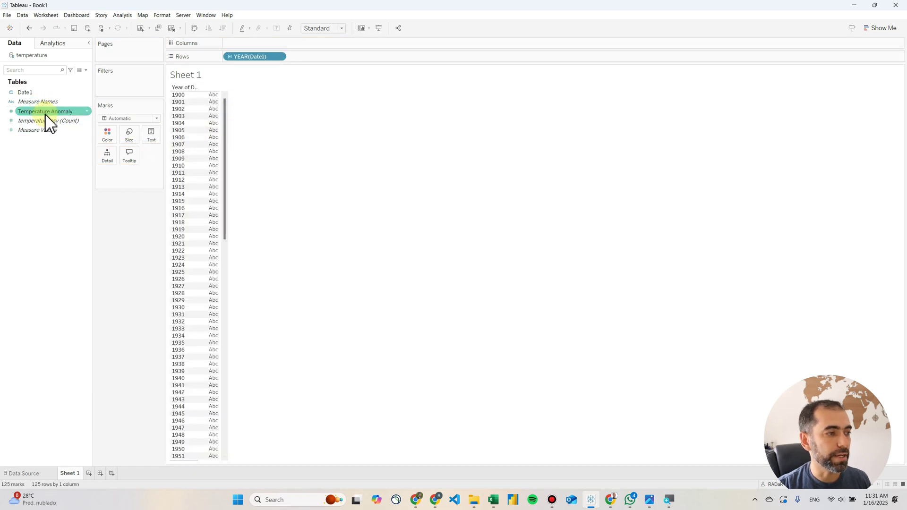
pyautogui.doubleClick(46, 115)
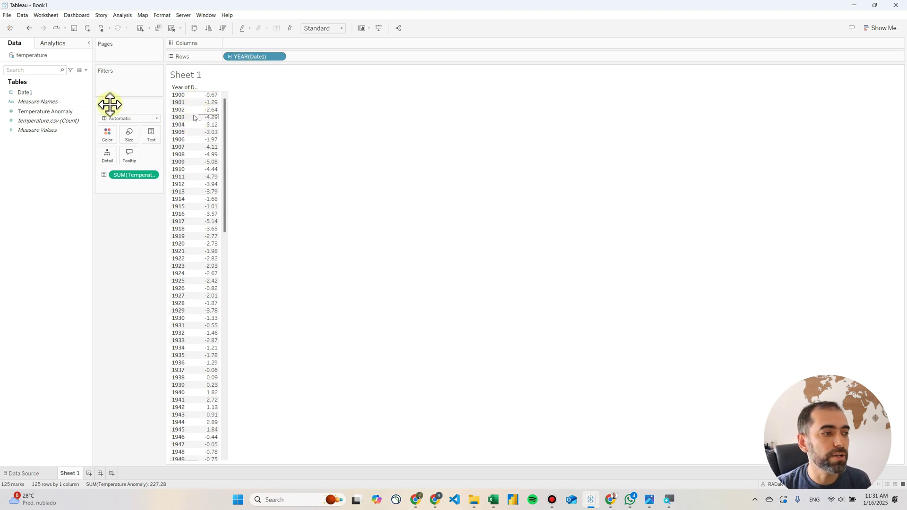
pyautogui.click(31, 122)
pyautogui.click(65, 113)
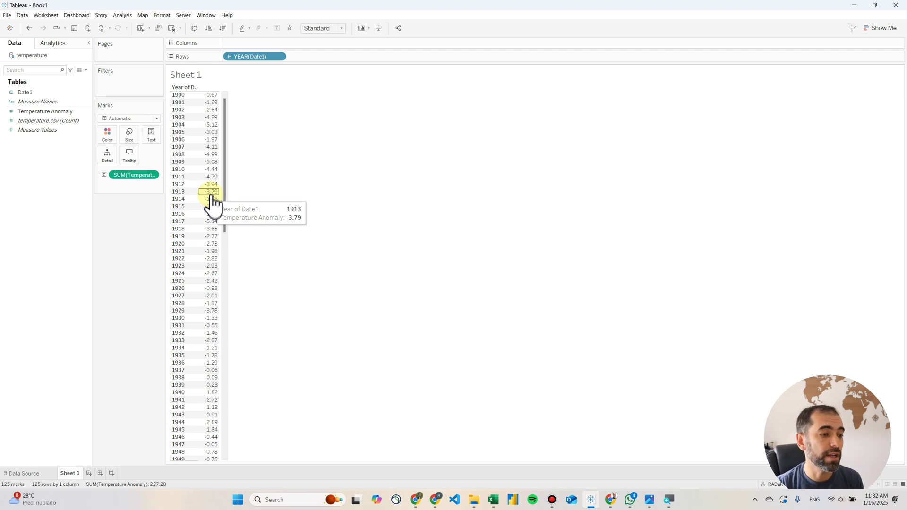
# Step: Convert the yearly temperature table into a continuous line chart
pyautogui.click(885, 30)
pyautogui.click(834, 134)
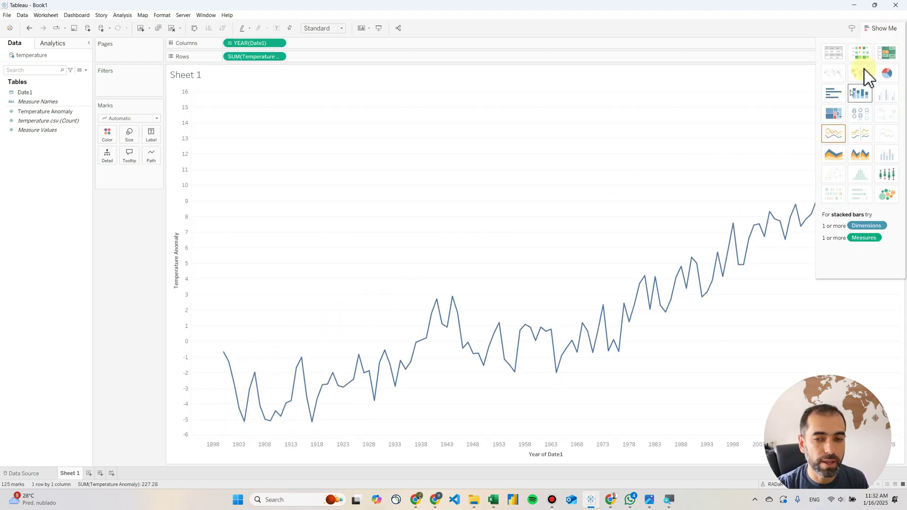
pyautogui.click(884, 28)
# Step: Change the Date1 level on Columns to the discrete Month date part
pyautogui.moveTo(234, 393)
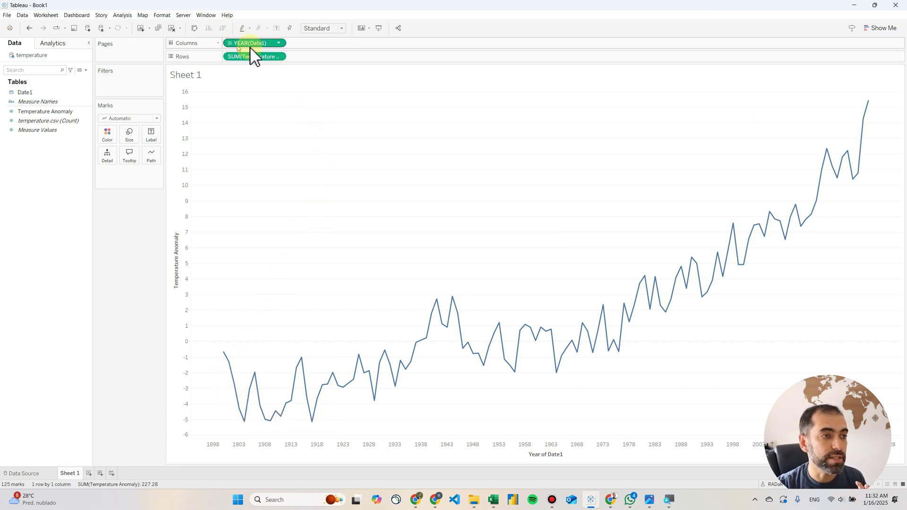
pyautogui.click(279, 43)
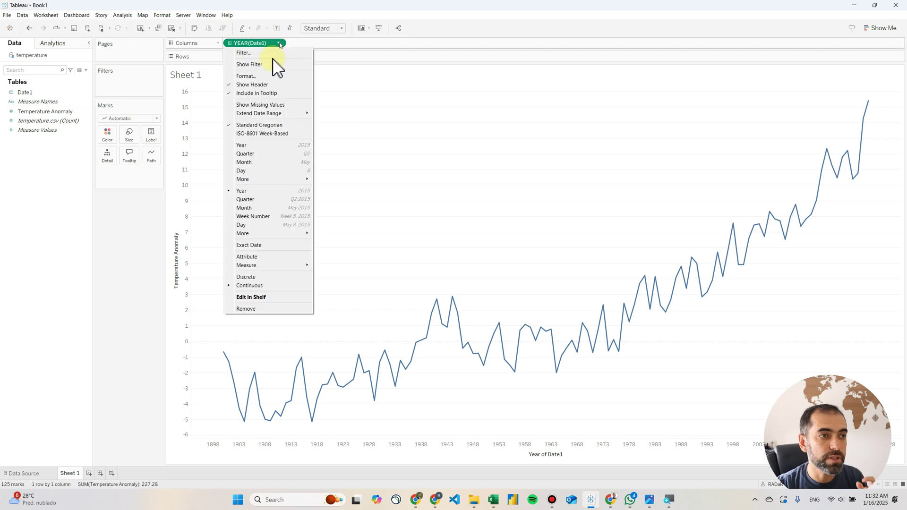
pyautogui.click(261, 162)
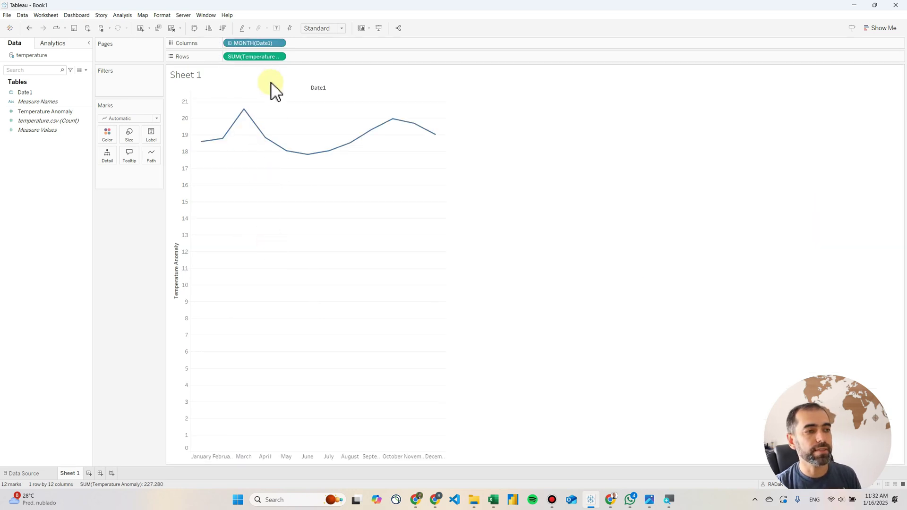
# Step: Add the year of Date1 as mark detail so the chart draws one line per year
pyautogui.moveTo(206, 150)
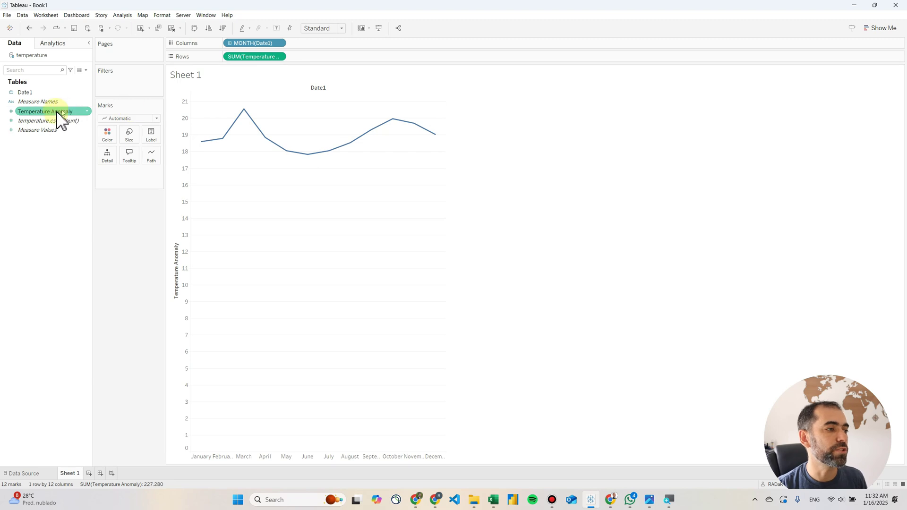
pyautogui.moveTo(64, 120)
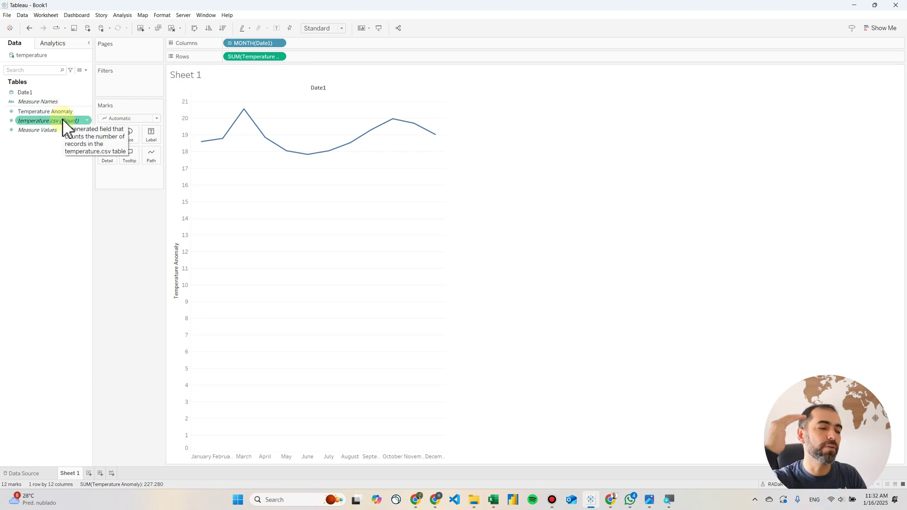
pyautogui.moveTo(24, 92); pyautogui.dragTo(104, 157)
pyautogui.moveTo(240, 277)
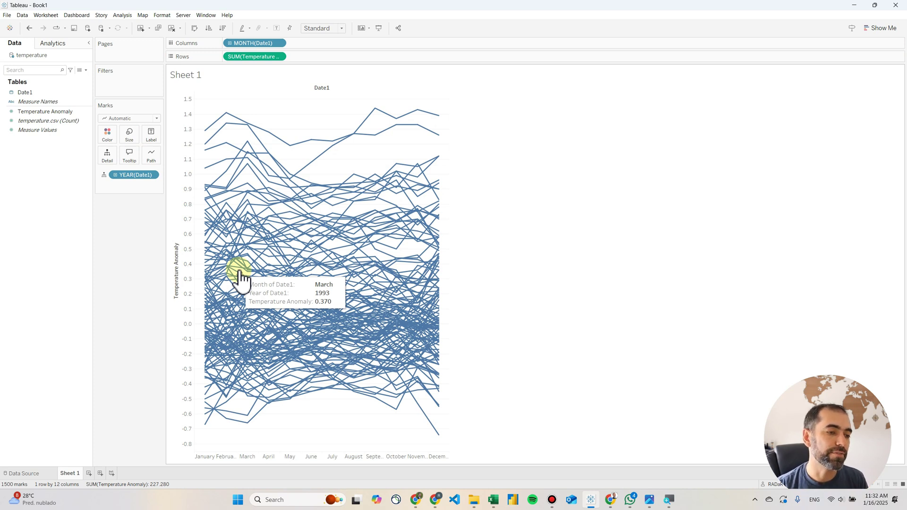
pyautogui.moveTo(292, 150)
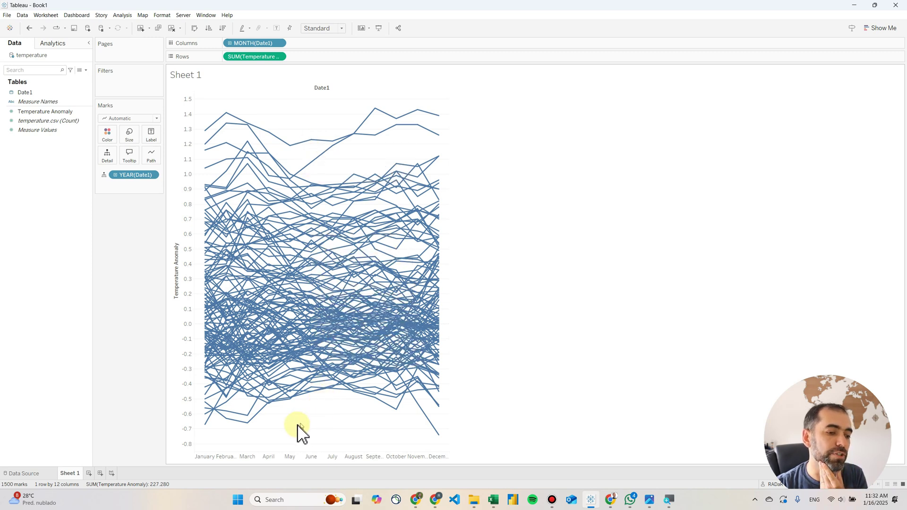
pyautogui.moveTo(410, 392)
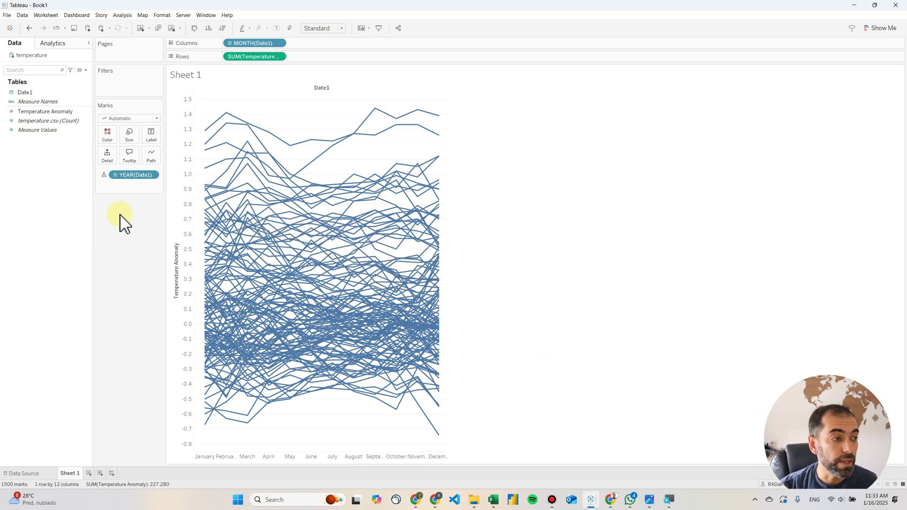
# Step: Start a calculated field named Year Groups with an IF formula on YEAR([Month]) for 1900-1940, 1941-1980, 1981-2000, 2001-2023 and 2024
pyautogui.click(85, 69)
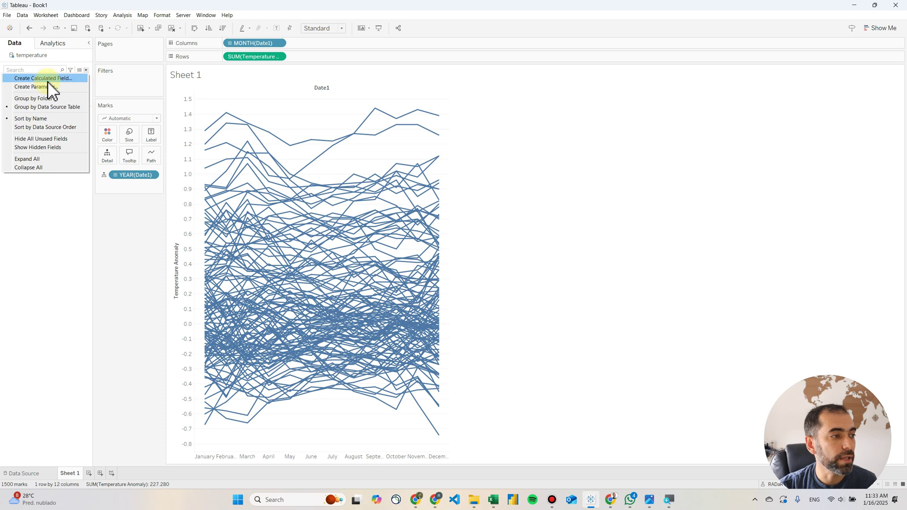
pyautogui.click(47, 78)
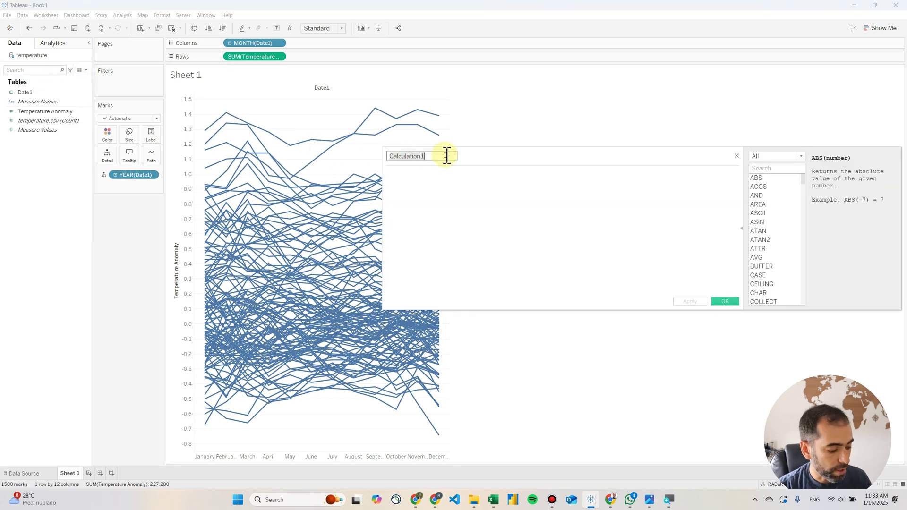
pyautogui.write('Year Groups')
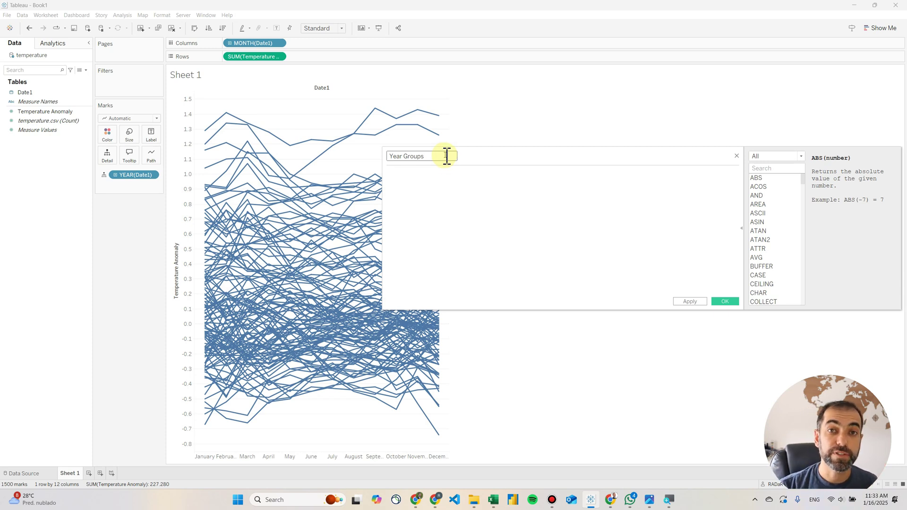
pyautogui.write("IF YEAR([Month])<1941 THEN '1900-1940' ELSEIF YEAR([Month])<1981 THEN '1941-1980' ELSEIF YEAR([Month])<2001 THEN '1981-2000' ELSEIF YEAR([Month])<2024 THEN '2001-2023' ELSE '2024' END")
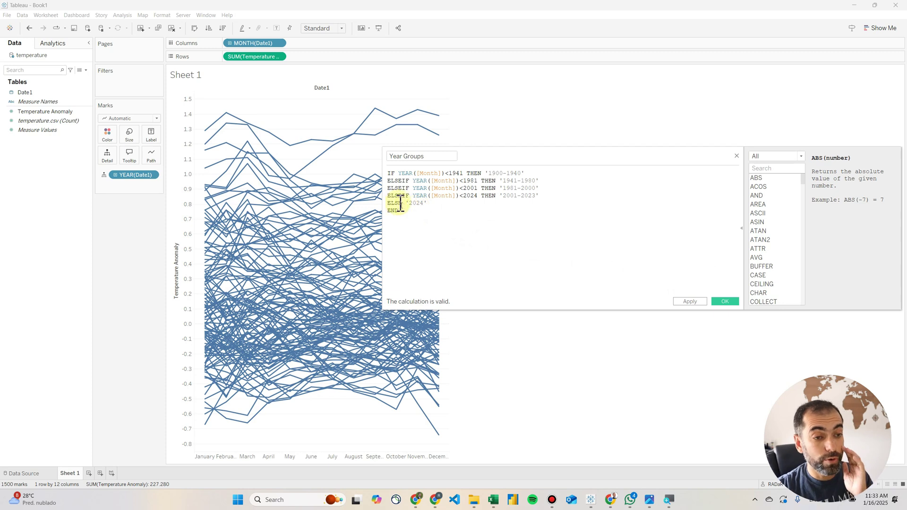
# Step: Replace [Month] with [Date1] in all four YEAR conditions of the formula and review the year ranges and the ELSE line
pyautogui.click(428, 172)
pyautogui.doubleClick(429, 173)
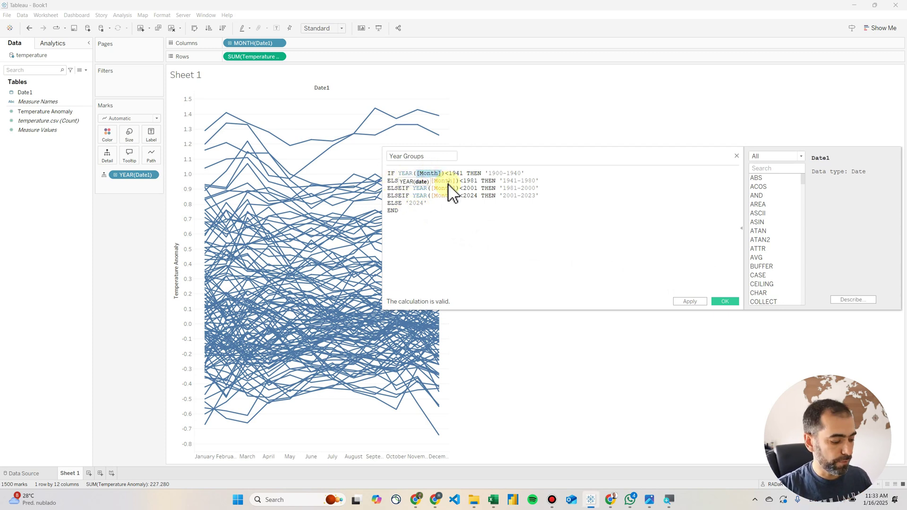
pyautogui.write('D')
pyautogui.press('Return')
pyautogui.doubleClick(443, 181)
pyautogui.write('[Date1]')
pyautogui.doubleClick(442, 188)
pyautogui.write('[Date1]')
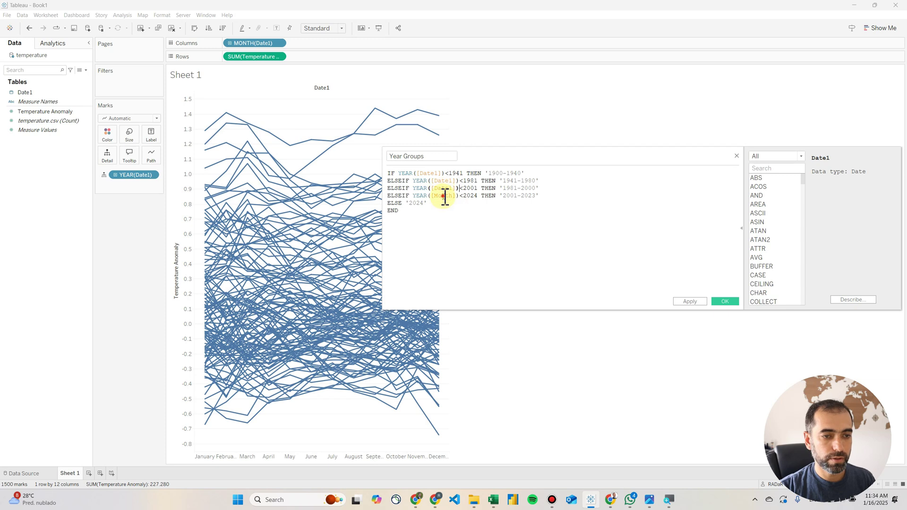
pyautogui.doubleClick(442, 195)
pyautogui.write('[Date1]')
pyautogui.click(482, 231)
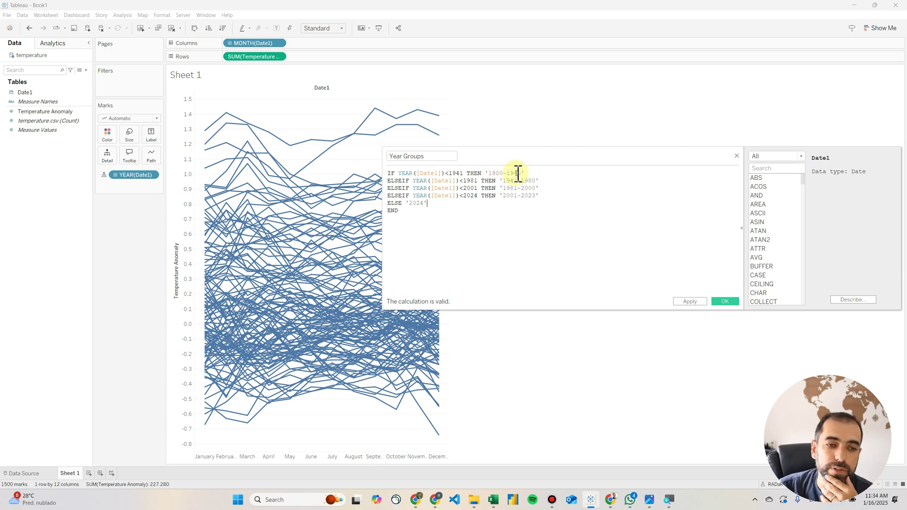
pyautogui.moveTo(532, 173); pyautogui.dragTo(546, 199)
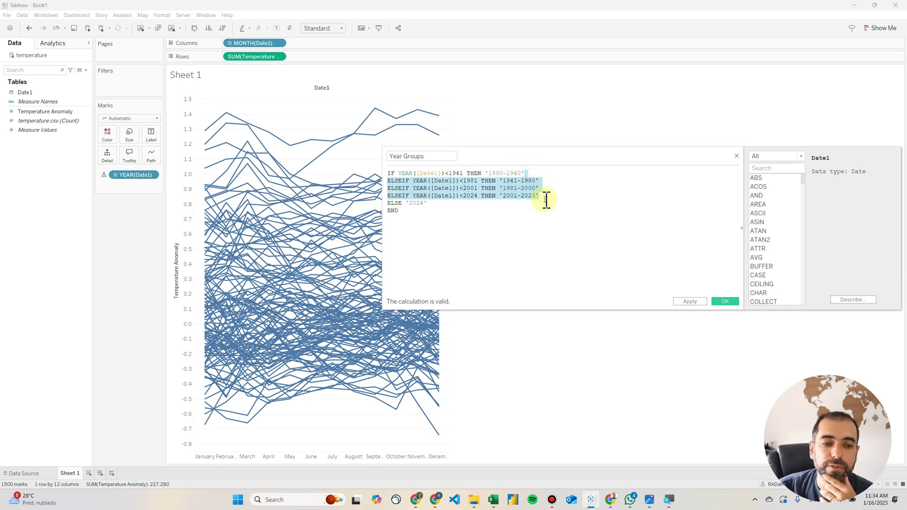
pyautogui.moveTo(439, 204); pyautogui.dragTo(387, 203)
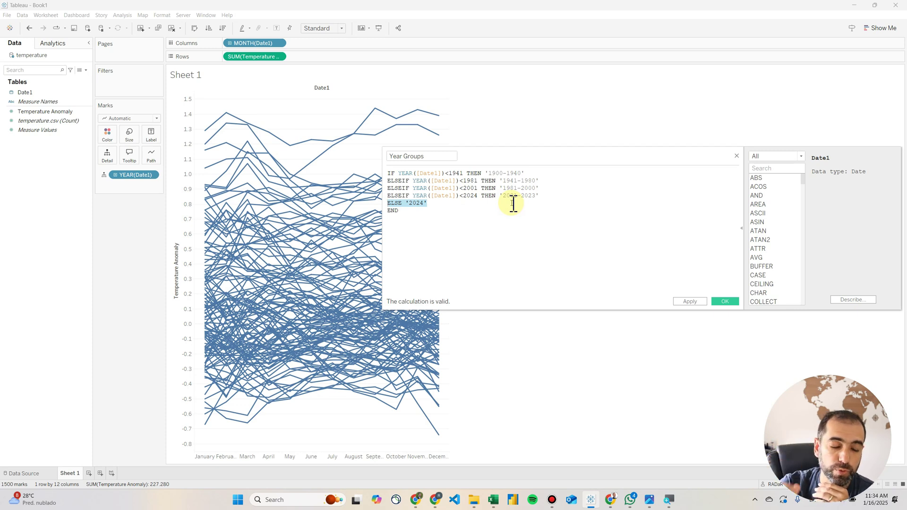
# Step: Save the Year Groups calculated field and color the lines by Year Groups
pyautogui.click(724, 303)
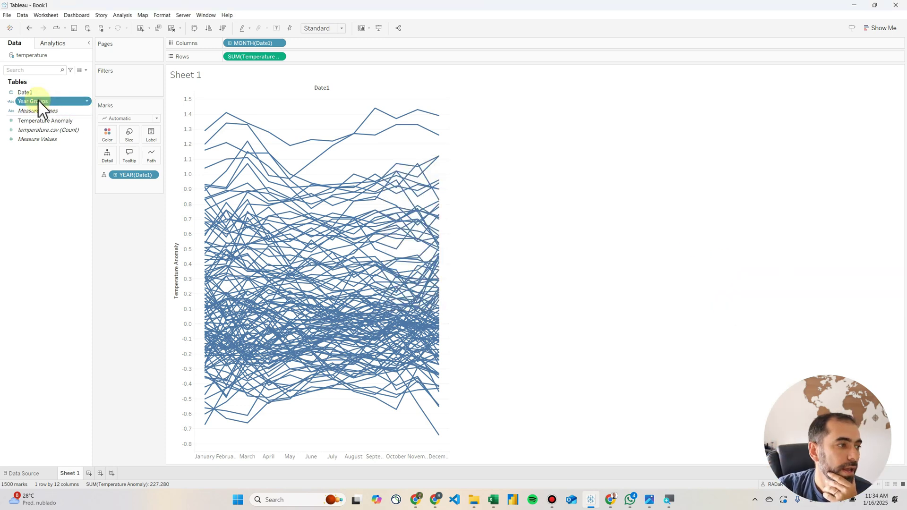
pyautogui.moveTo(35, 102); pyautogui.dragTo(107, 135)
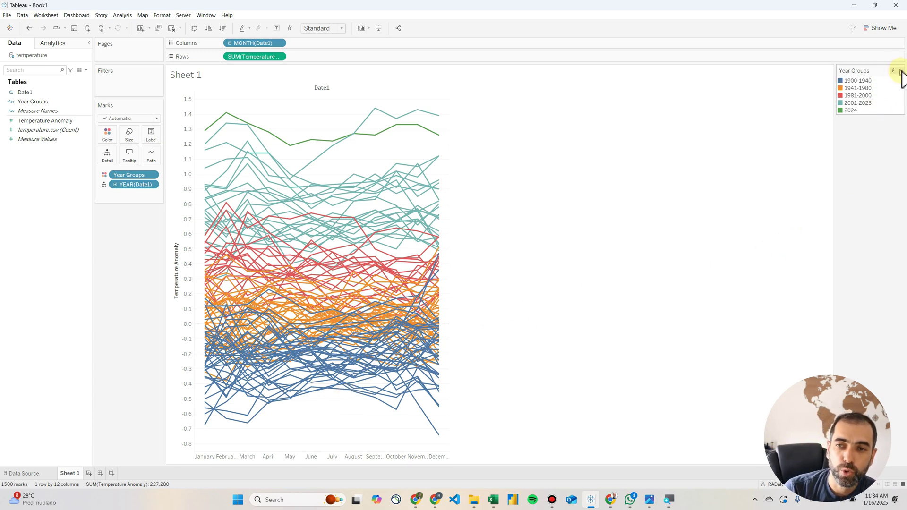
# Step: Sort the Year Groups color legend in descending data source order
pyautogui.click(900, 71)
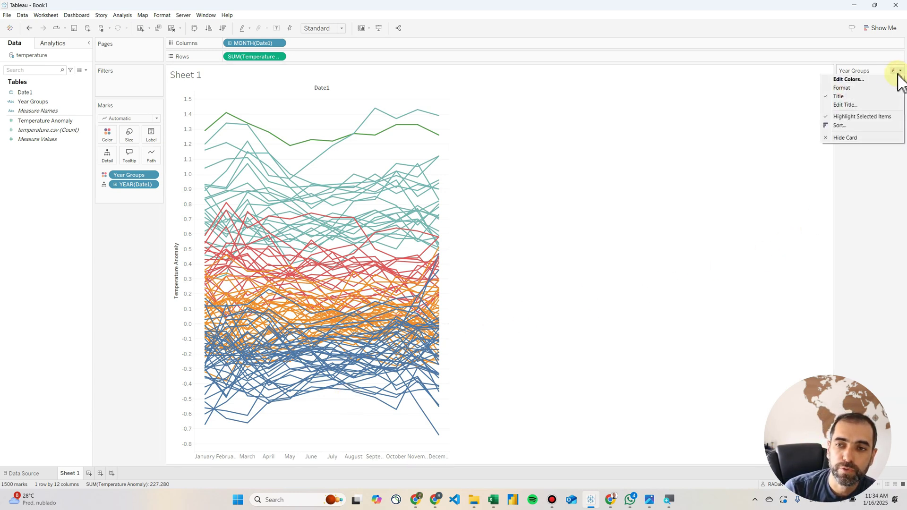
pyautogui.click(842, 125)
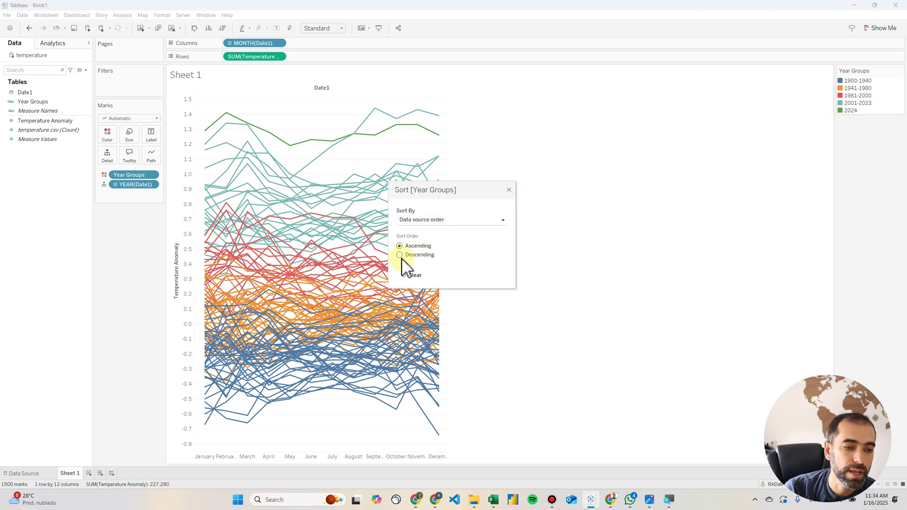
pyautogui.click(400, 255)
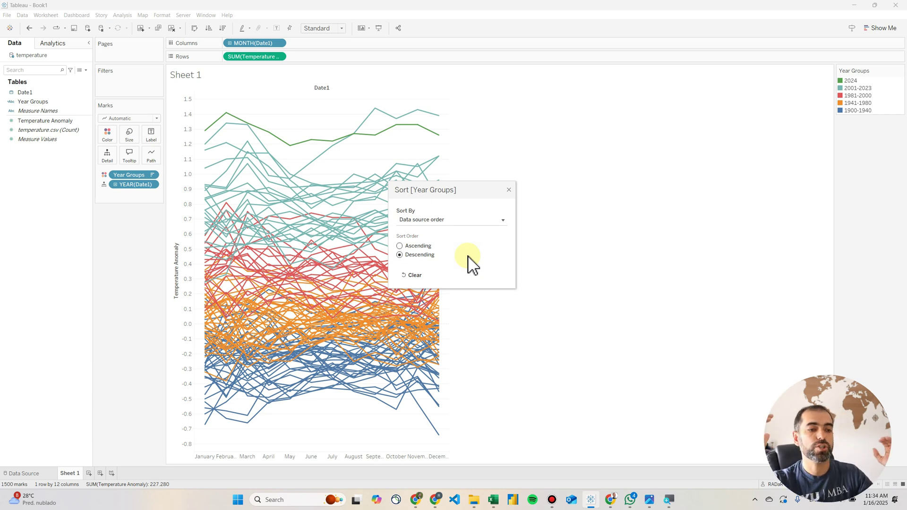
pyautogui.click(508, 190)
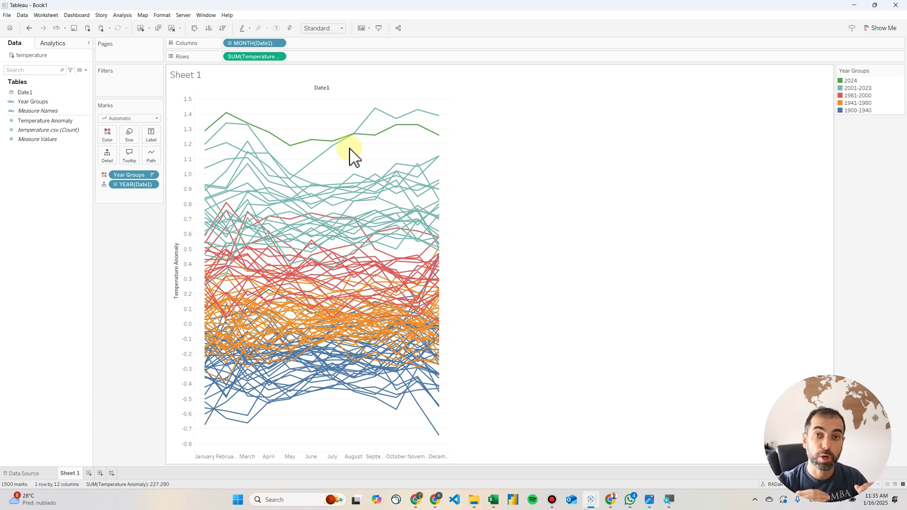
# Step: From the Red palette, give 1941-1980 the lightest shade, 1981-2000 a light red, 2001-2023 a dark red and 2024 the darkest red
pyautogui.moveTo(223, 378)
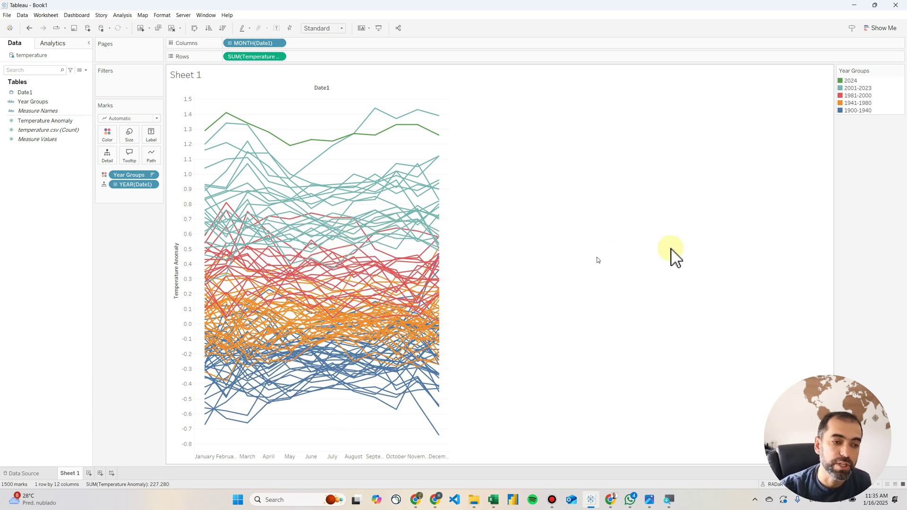
pyautogui.click(899, 71)
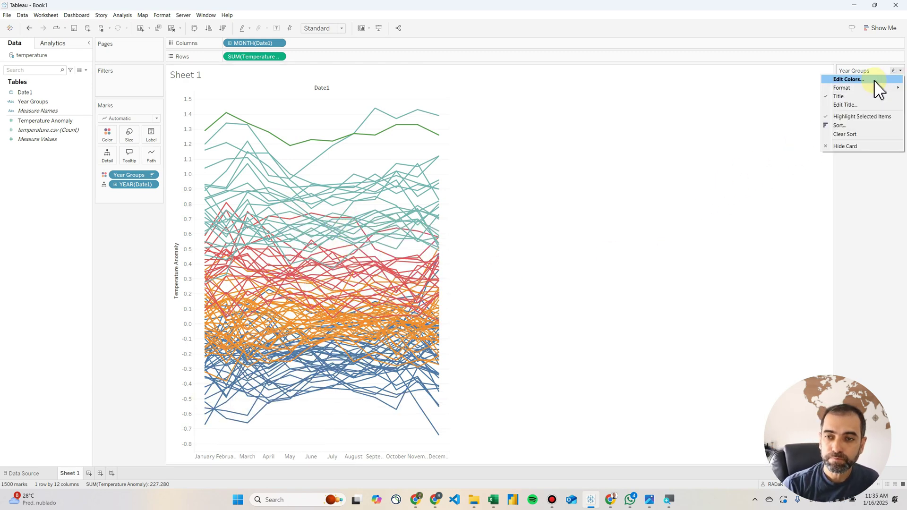
pyautogui.click(874, 80)
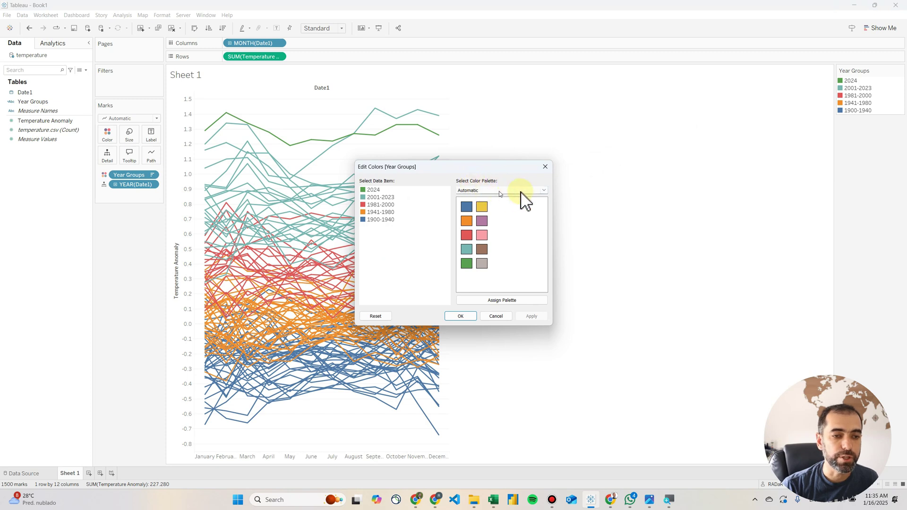
pyautogui.click(542, 191)
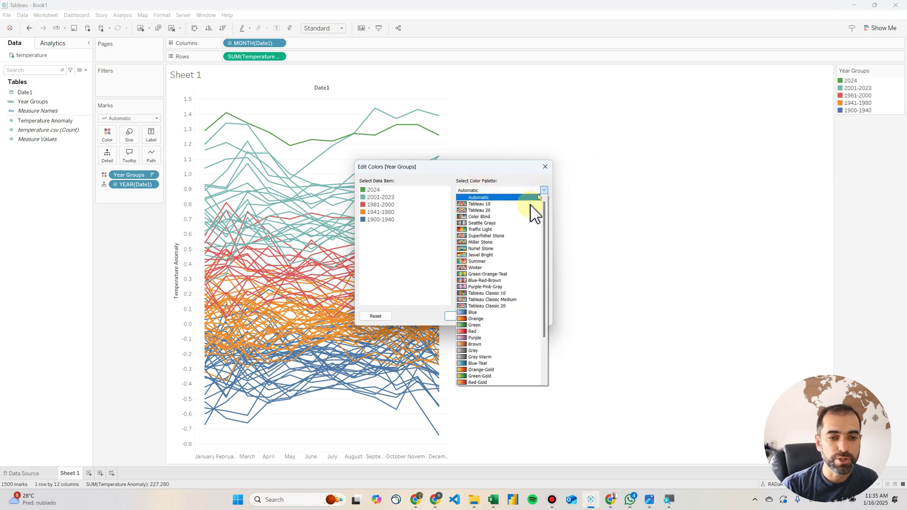
pyautogui.click(473, 332)
pyautogui.click(381, 219)
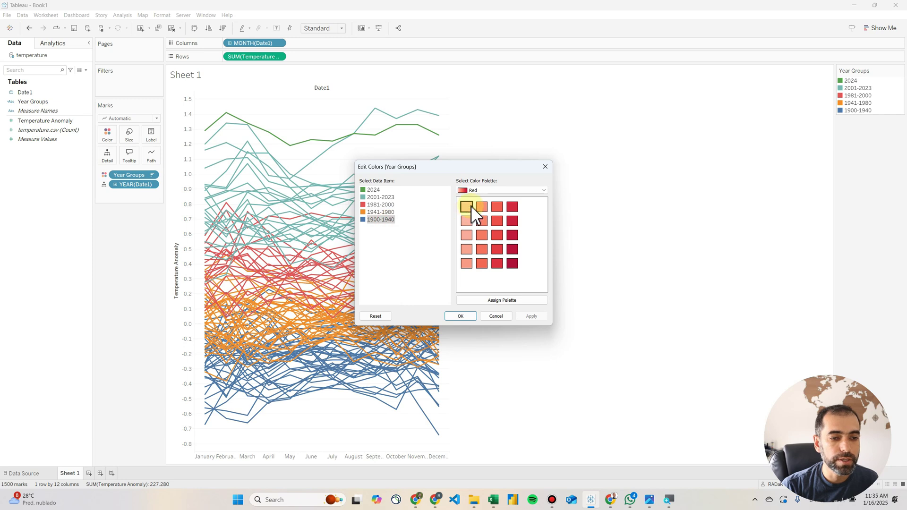
pyautogui.click(381, 212)
pyautogui.click(467, 206)
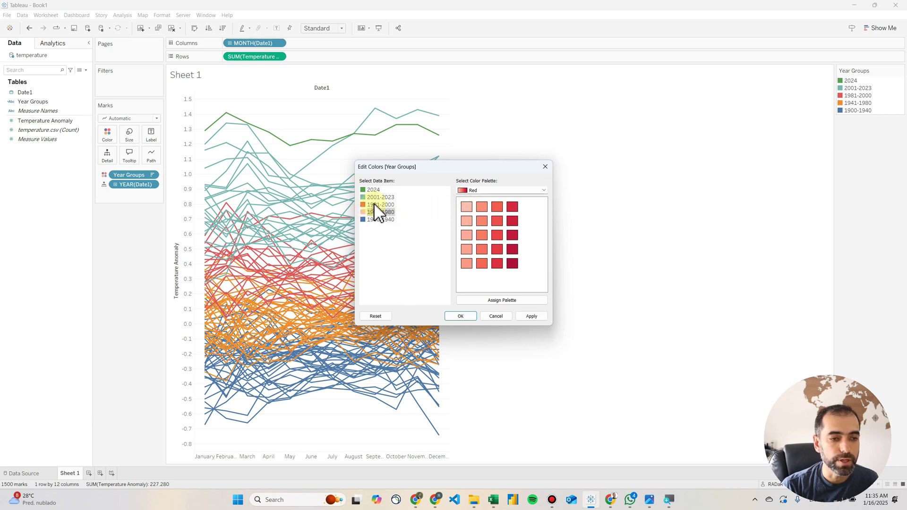
pyautogui.click(377, 205)
pyautogui.click(481, 207)
pyautogui.click(381, 197)
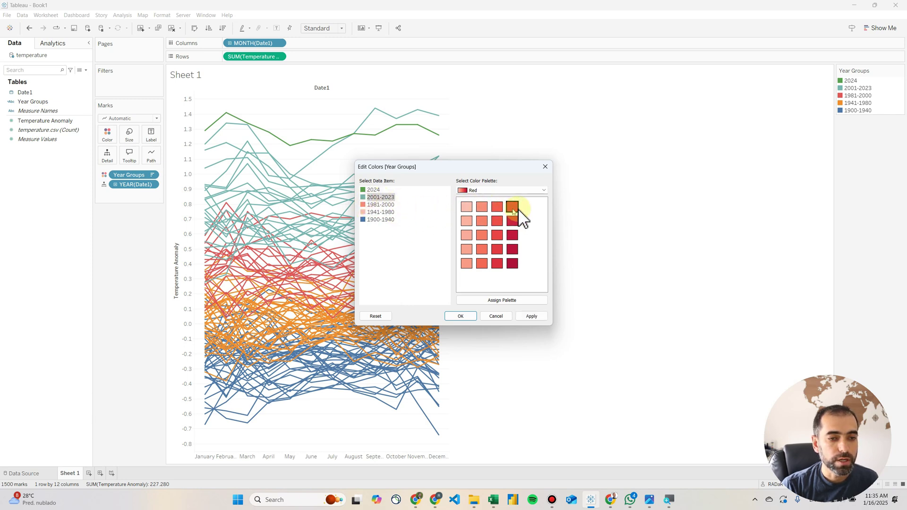
pyautogui.click(512, 207)
pyautogui.click(373, 189)
pyautogui.click(512, 263)
# Step: Give 1900-1940 a light gray from the Gray palette, check the reference chart image and apply the Year Groups colors
pyautogui.click(543, 189)
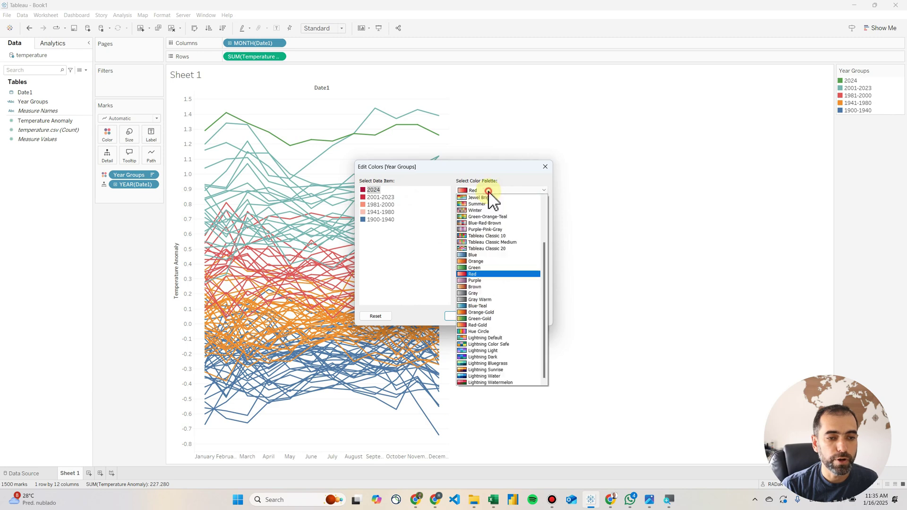
pyautogui.click(482, 294)
pyautogui.click(381, 219)
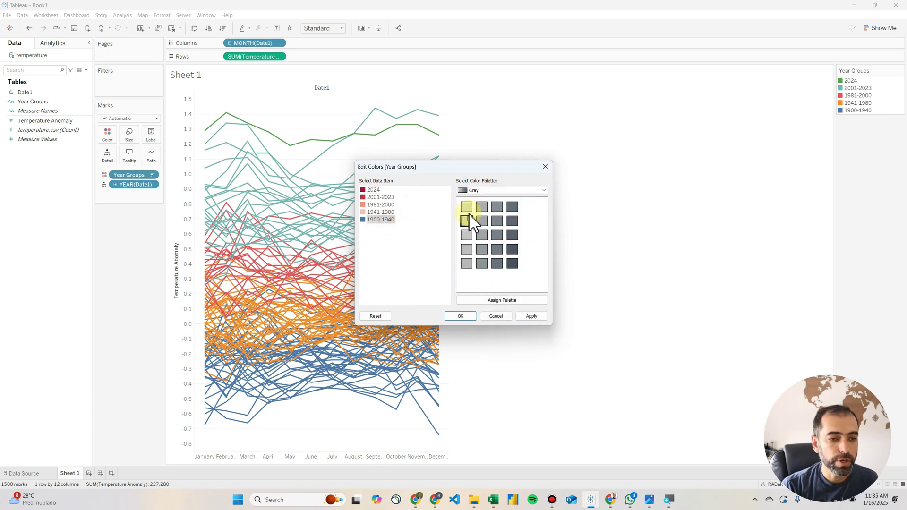
pyautogui.click(649, 499)
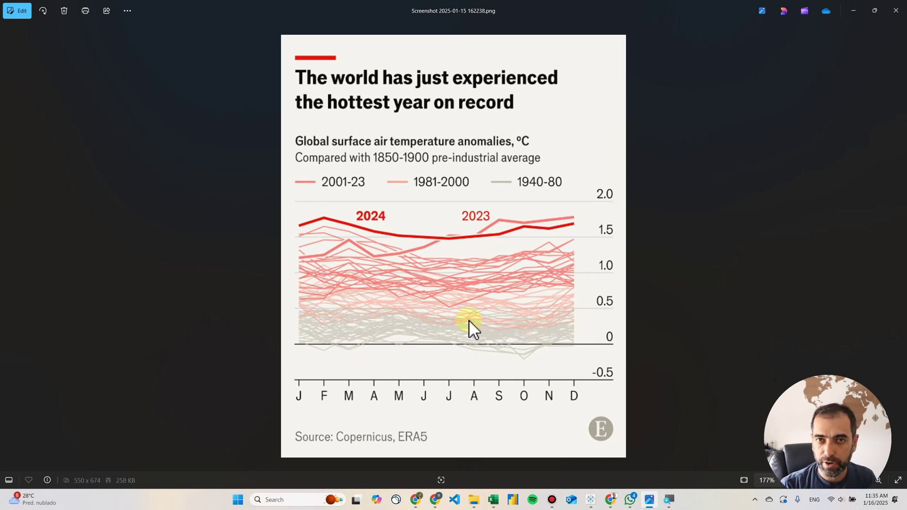
pyautogui.click(853, 10)
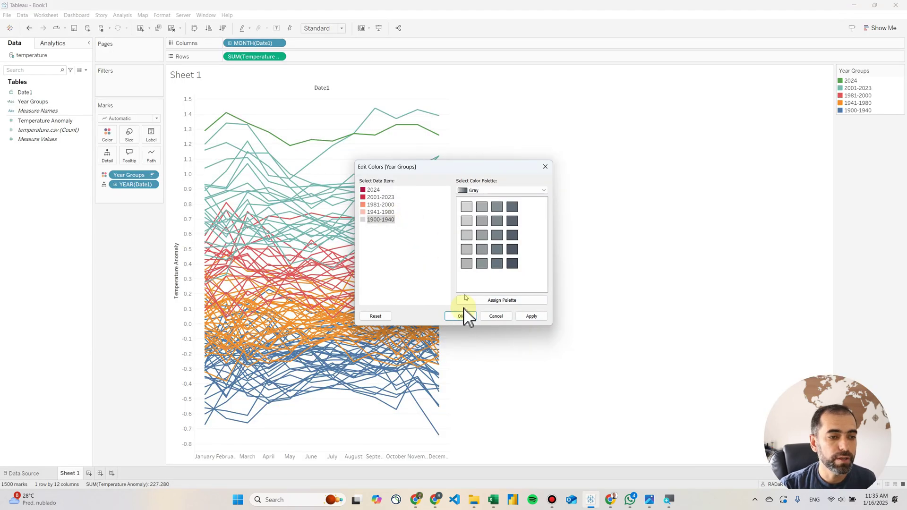
pyautogui.click(461, 316)
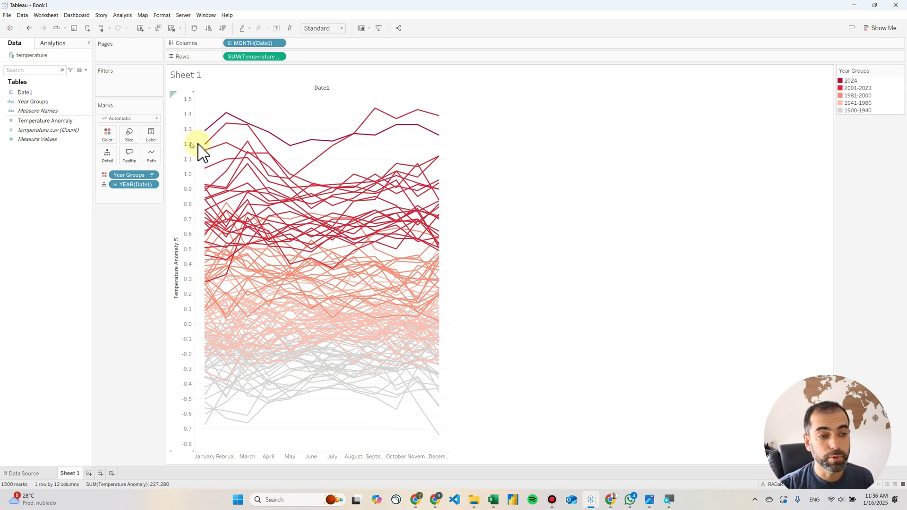
# Step: Check the year labels in the reference chart image and label the lines with the year of Date1
pyautogui.hotkey('alt', 'Tab')
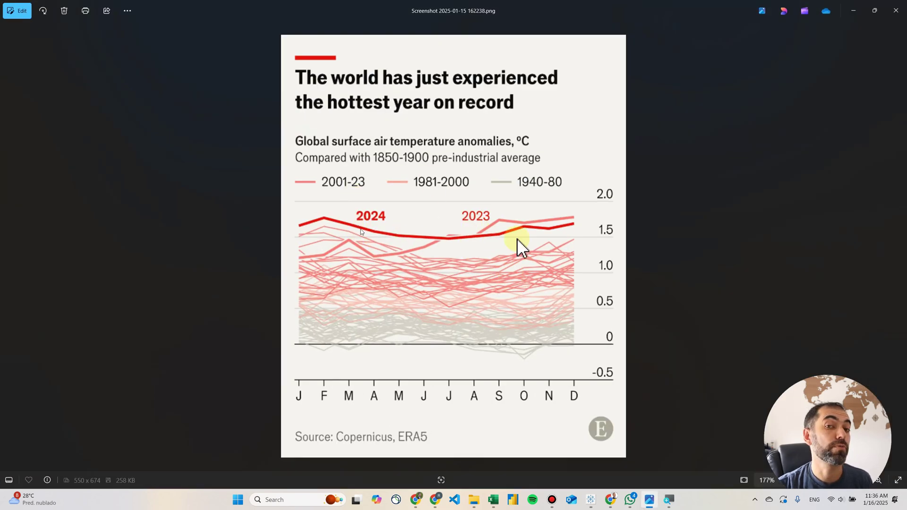
pyautogui.click(855, 10)
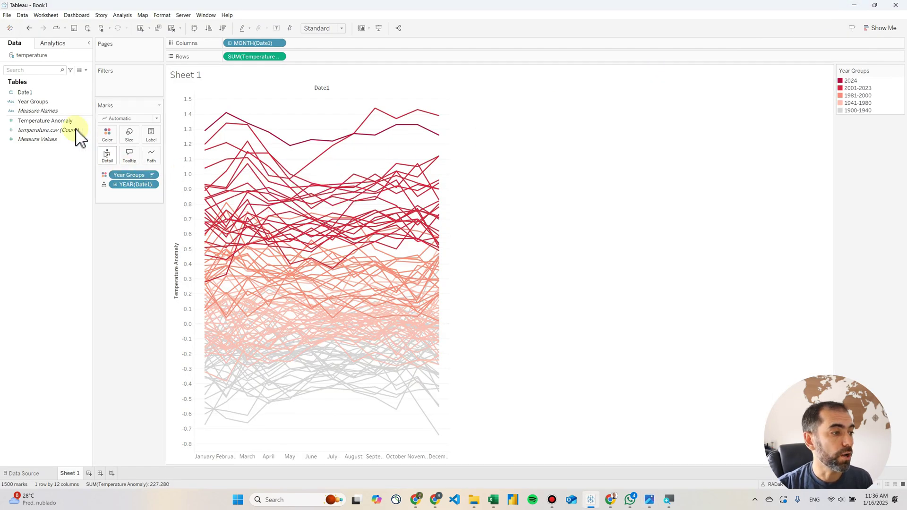
pyautogui.click(45, 101)
pyautogui.click(25, 92)
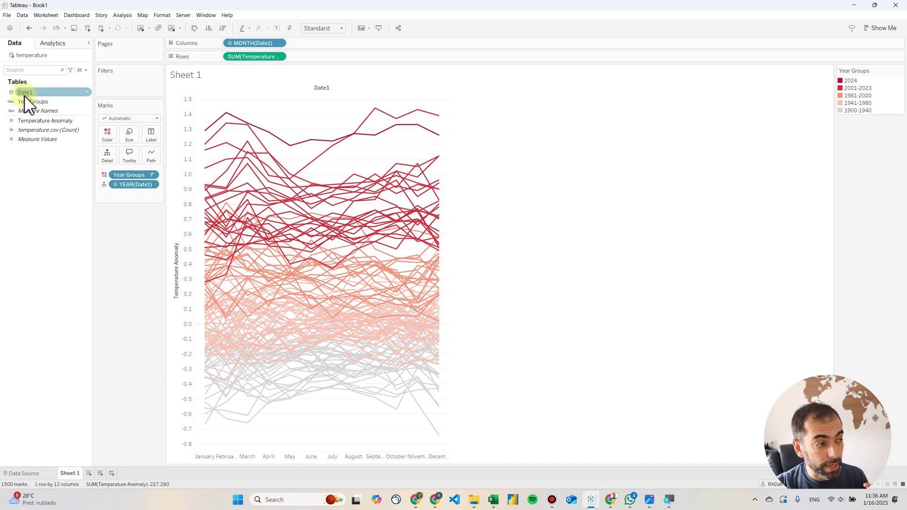
pyautogui.moveTo(27, 95); pyautogui.dragTo(152, 137)
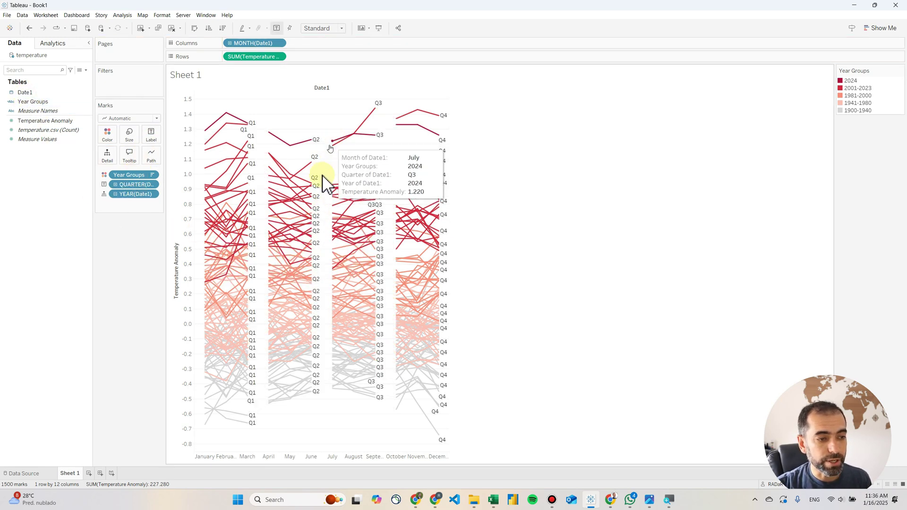
pyautogui.rightClick(149, 183)
pyautogui.click(149, 274)
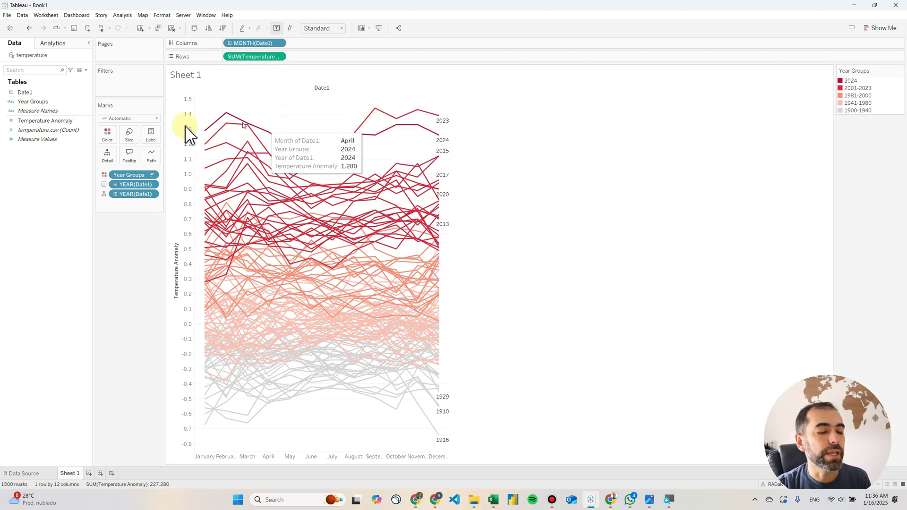
# Step: Turn off the automatic mark labels for the whole chart while keeping the year field as the label
pyautogui.click(152, 134)
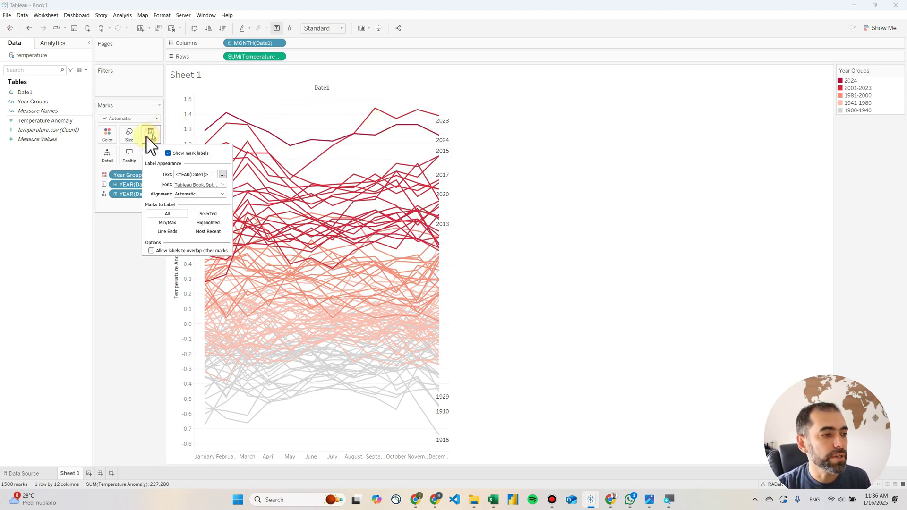
pyautogui.click(169, 153)
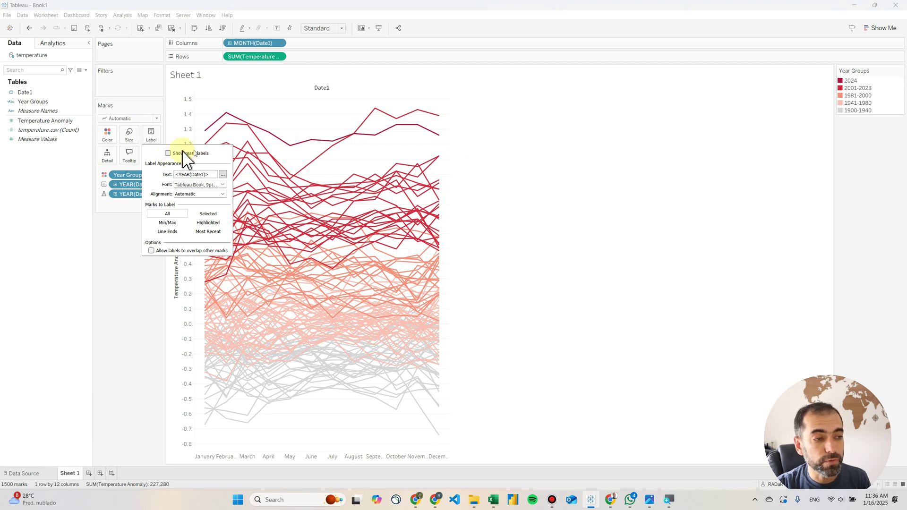
pyautogui.click(125, 306)
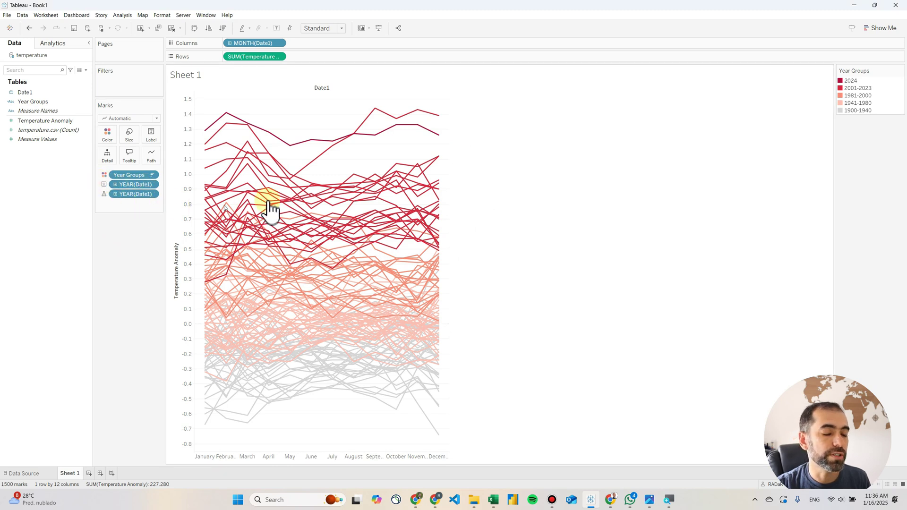
# Step: Always show the year label on the September 2023 point of the line chart
pyautogui.moveTo(375, 114)
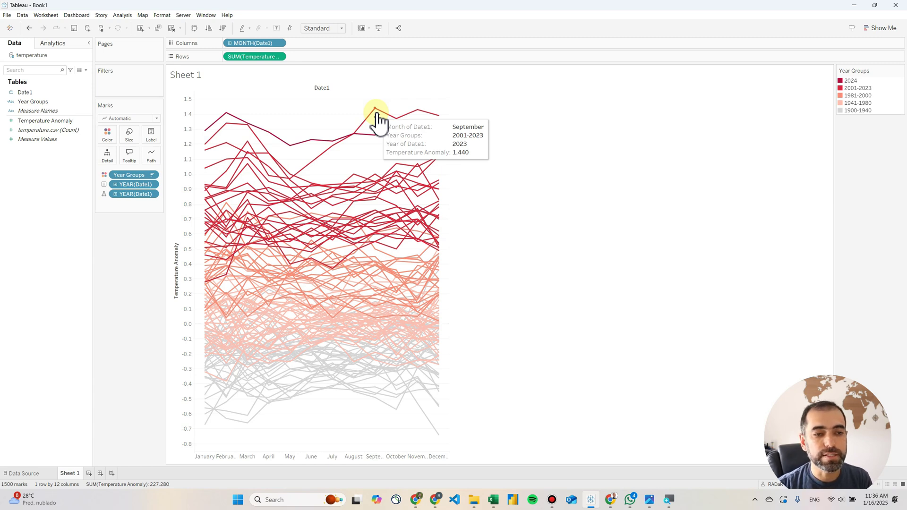
pyautogui.rightClick(375, 113)
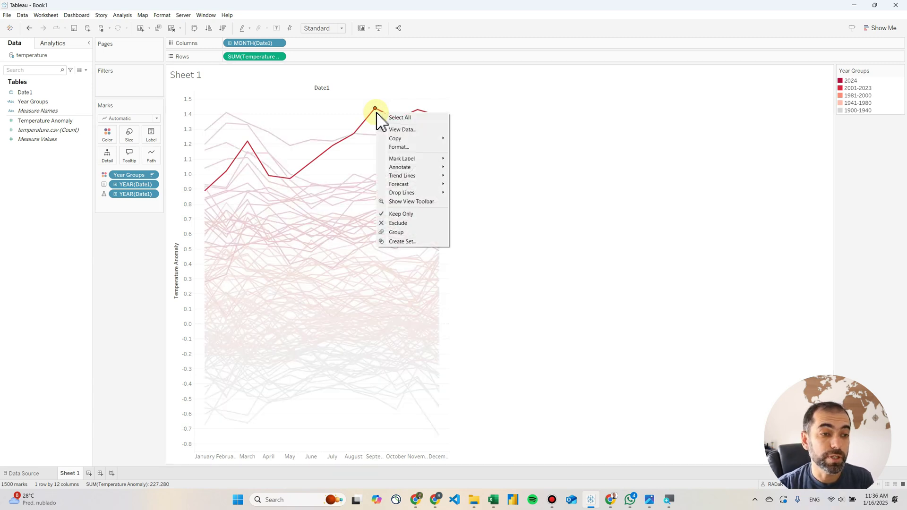
pyautogui.moveTo(406, 160)
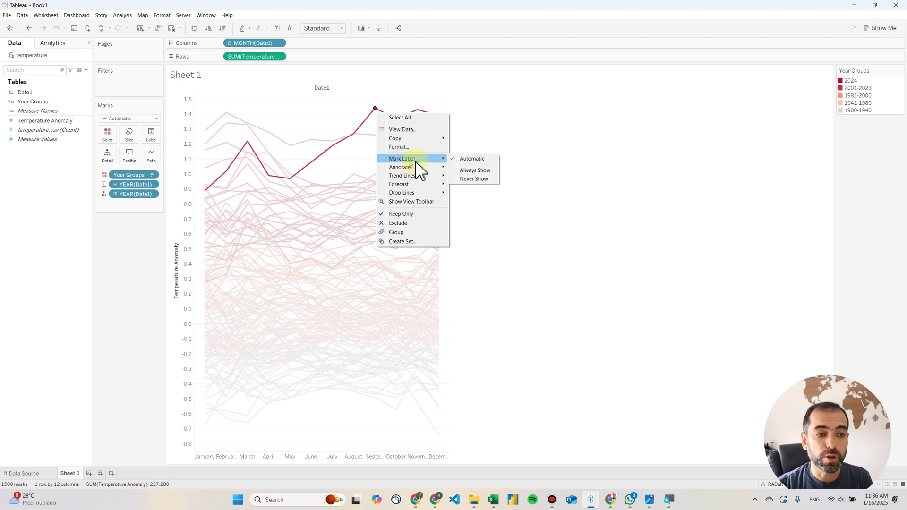
pyautogui.click(474, 171)
pyautogui.click(403, 150)
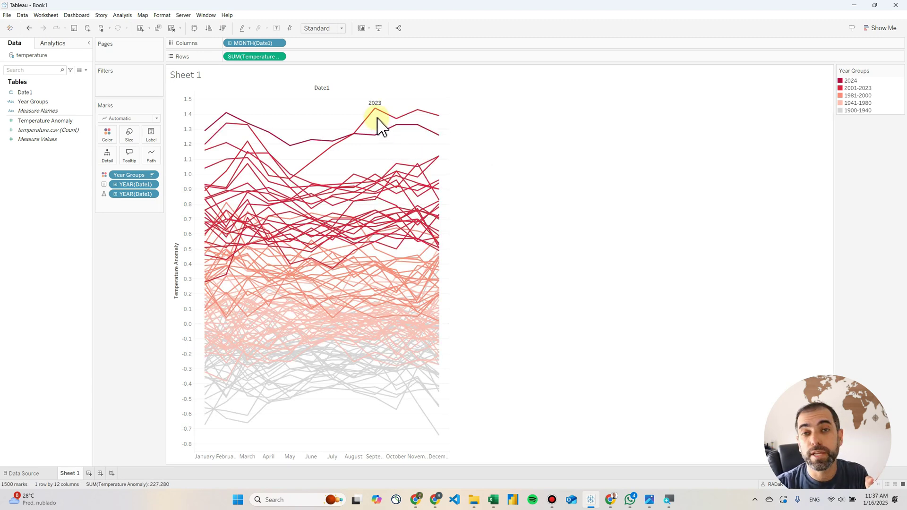
# Step: Always show the year label on the May point of the 2024 line
pyautogui.moveTo(287, 144)
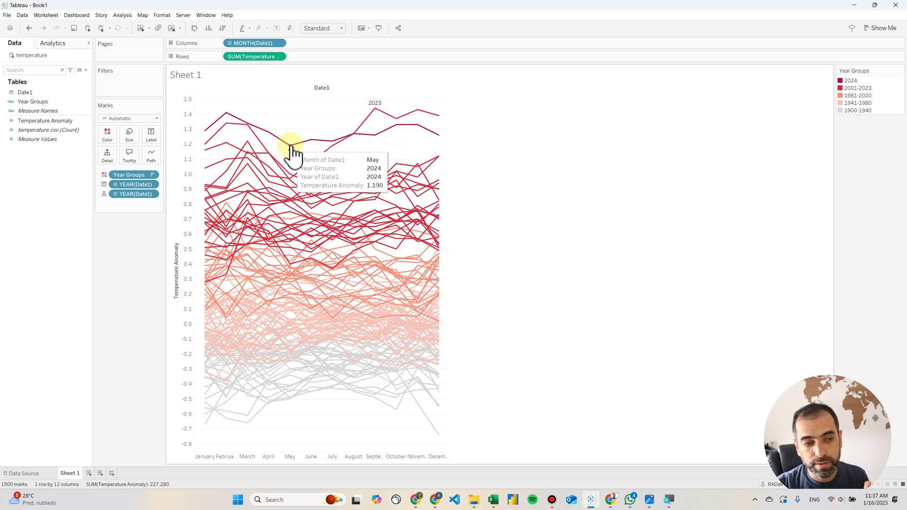
pyautogui.rightClick(290, 146)
pyautogui.moveTo(331, 191)
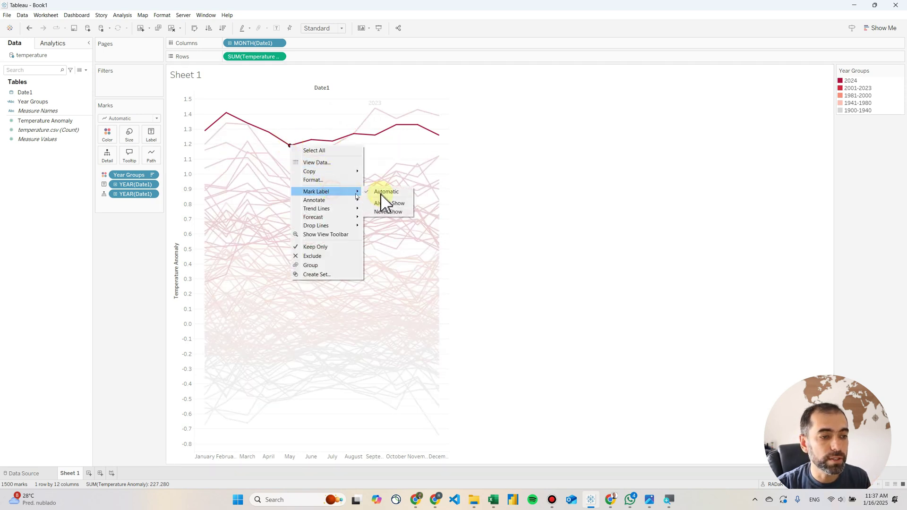
pyautogui.click(403, 203)
pyautogui.click(520, 199)
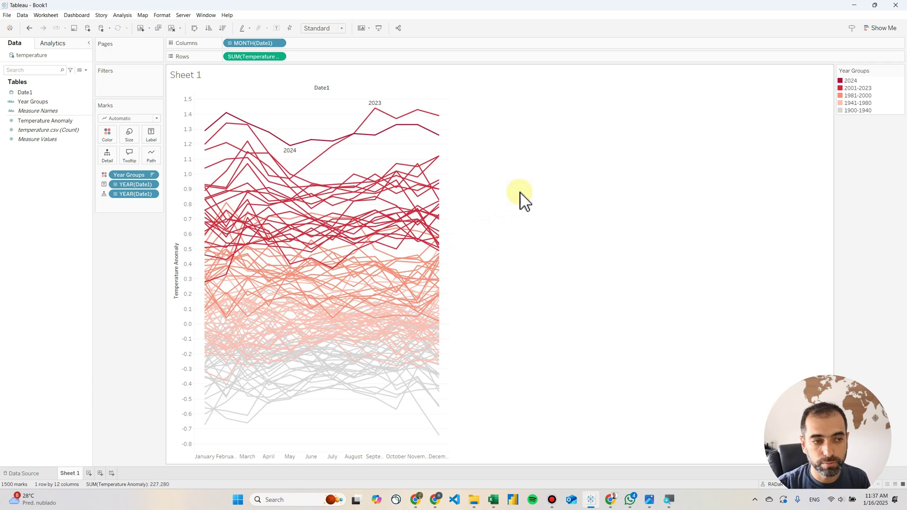
# Step: Format the year labels as bold, 14 pt text that matches the mark color
pyautogui.click(151, 135)
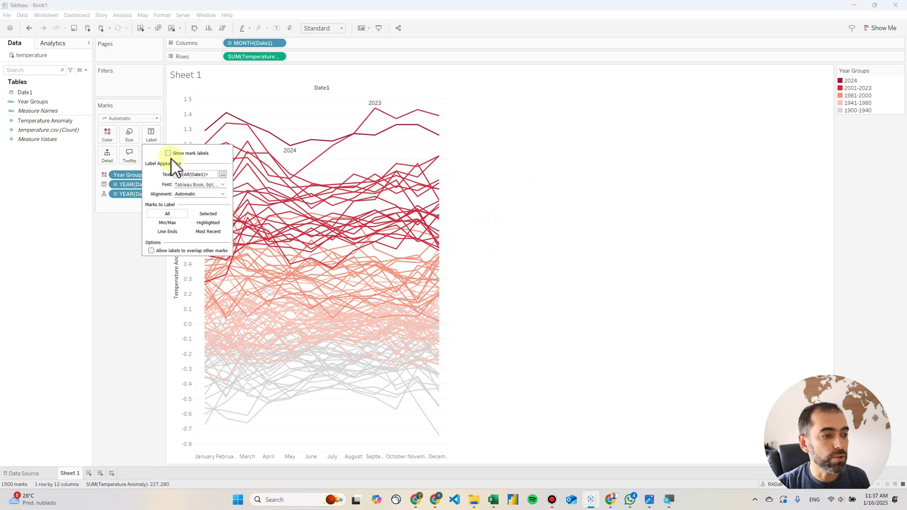
pyautogui.click(222, 184)
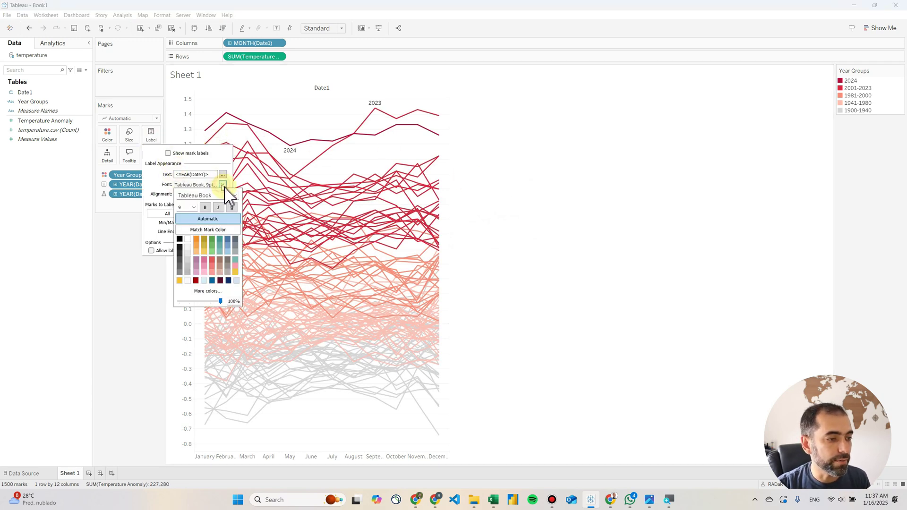
pyautogui.click(207, 207)
pyautogui.click(194, 208)
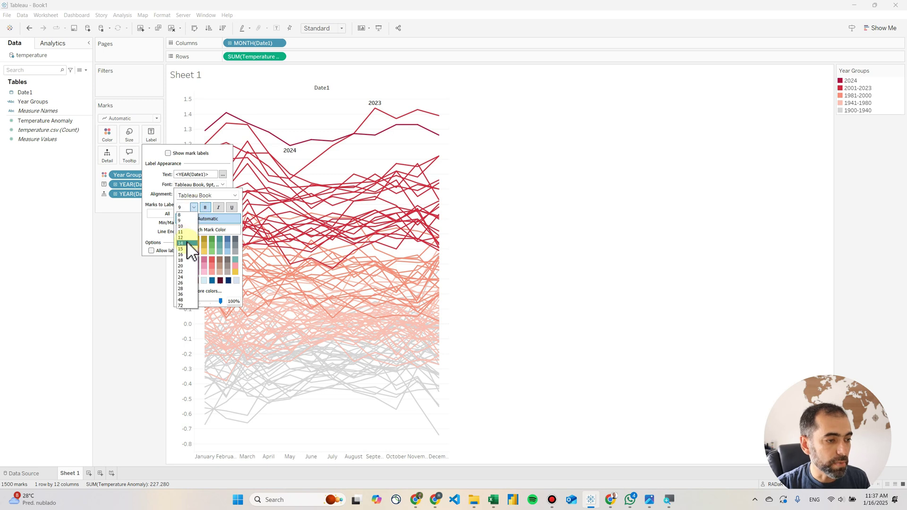
pyautogui.click(187, 241)
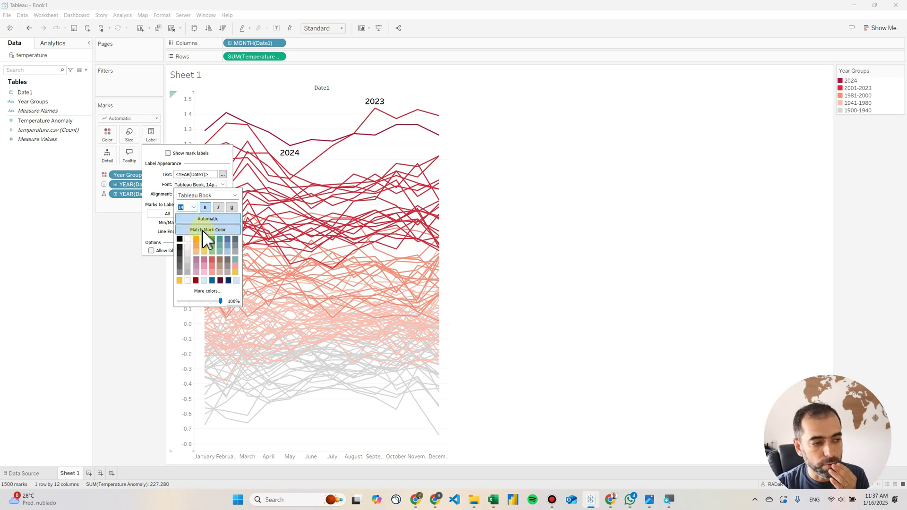
pyautogui.click(207, 230)
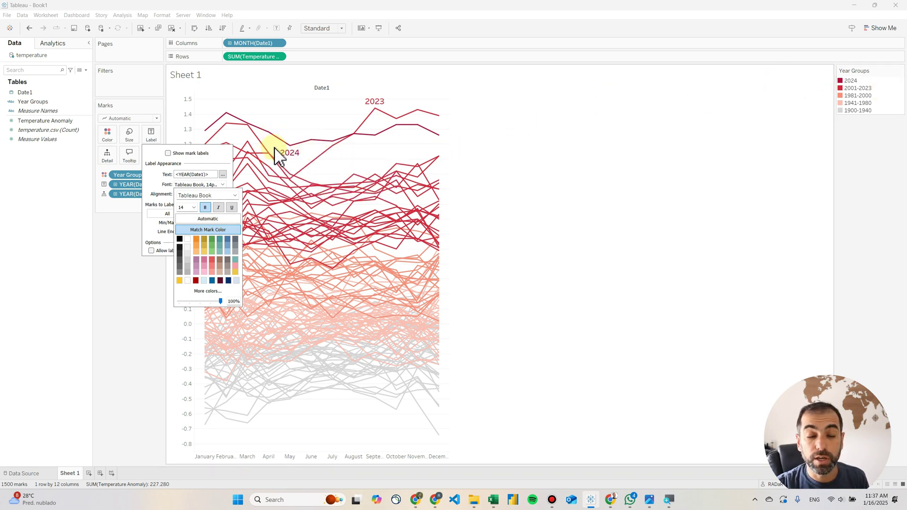
pyautogui.click(488, 148)
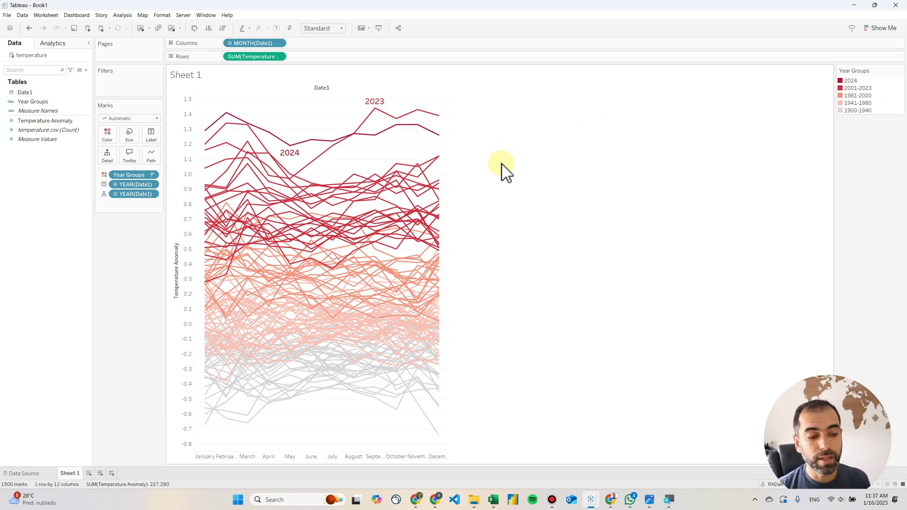
# Step: Check the 2024 line in the reference chart image and start a calculated field named Line Thickness
pyautogui.click(648, 499)
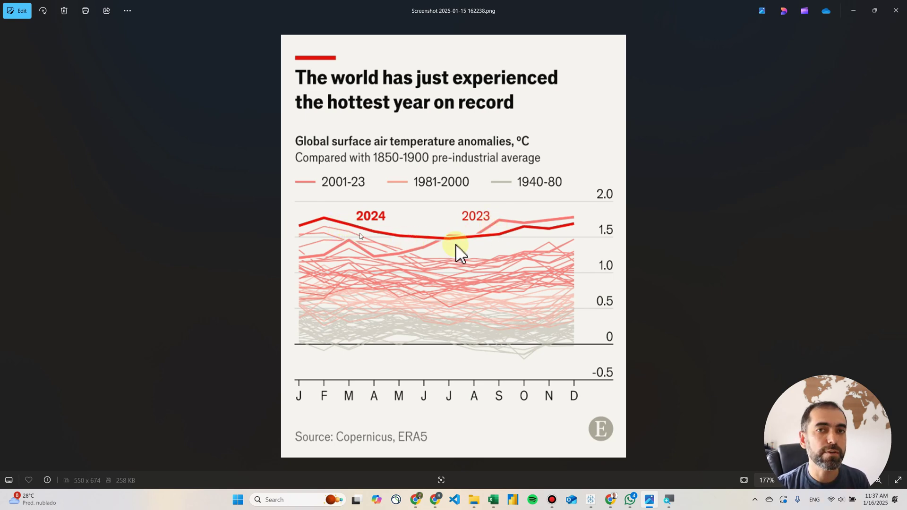
pyautogui.click(853, 10)
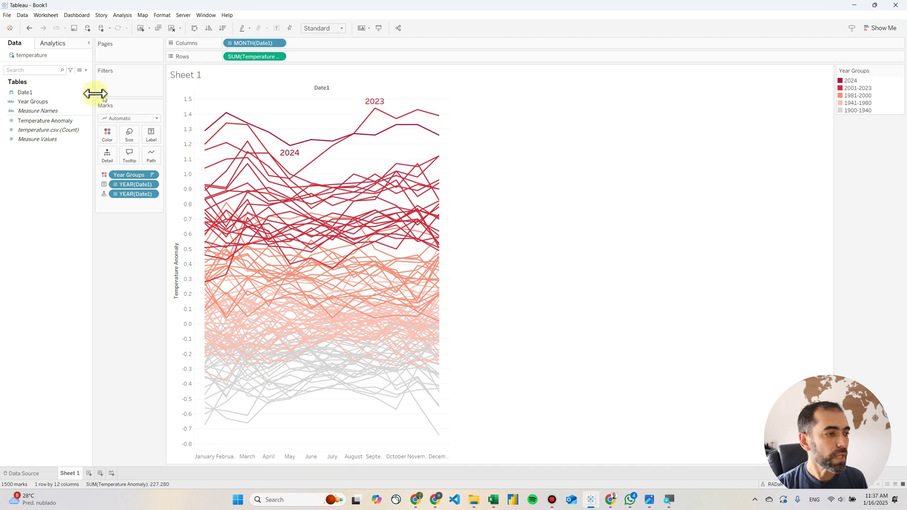
pyautogui.click(86, 70)
pyautogui.click(65, 78)
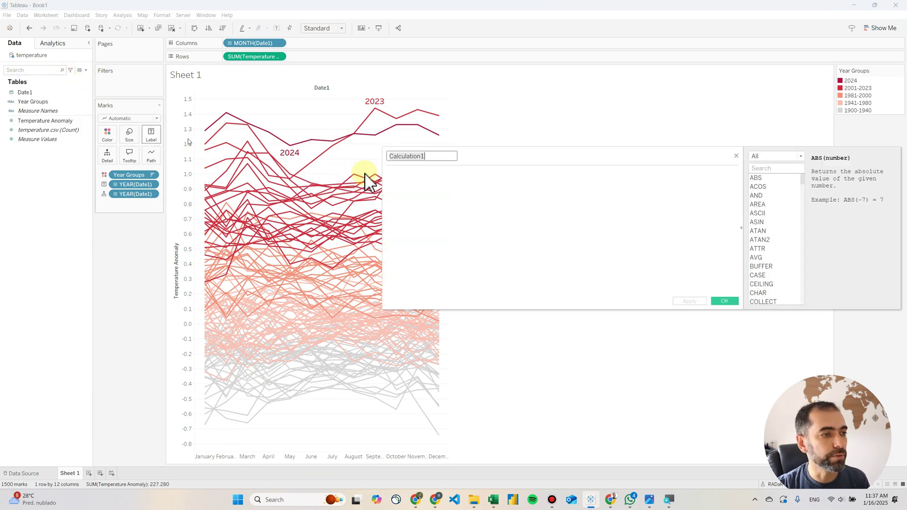
pyautogui.write('L')
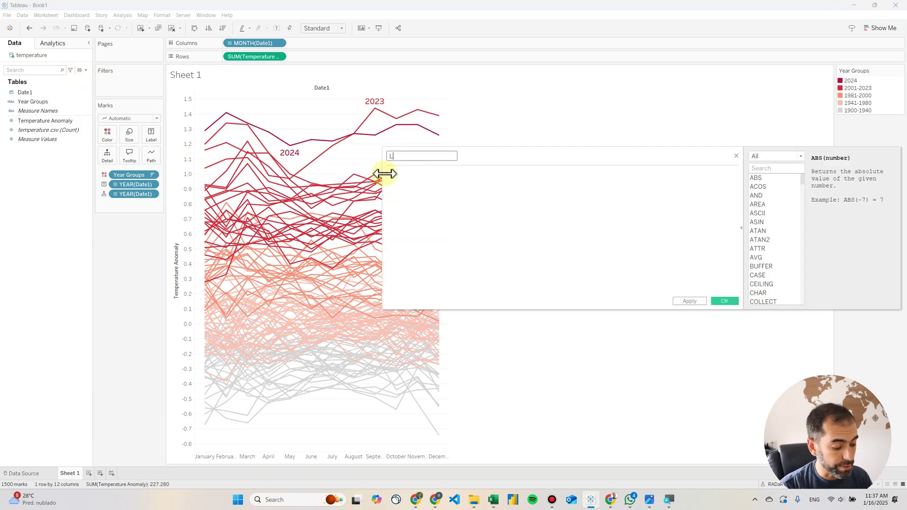
pyautogui.write('ine Thickness')
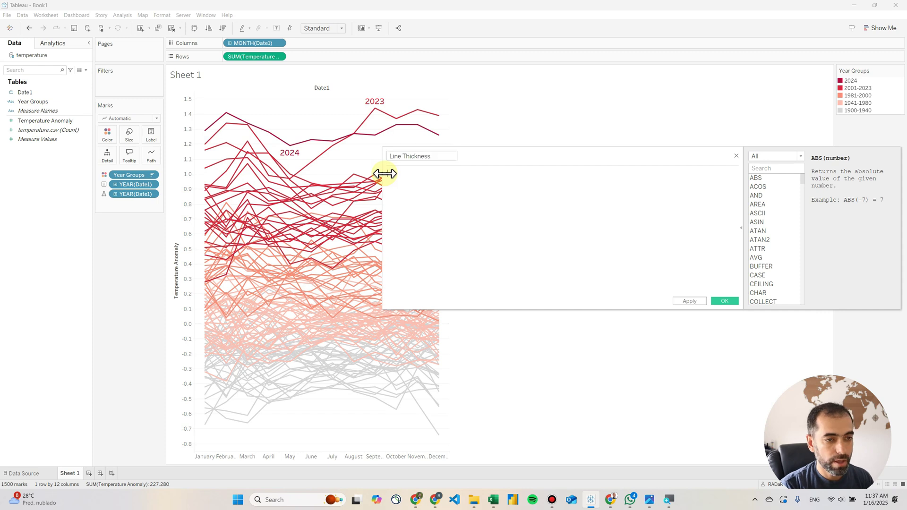
# Step: Define the Line Thickness calculation as IF [Year Groups] = '2024' THEN 1 ELSE 0.25 END and save it
pyautogui.write('IF ')
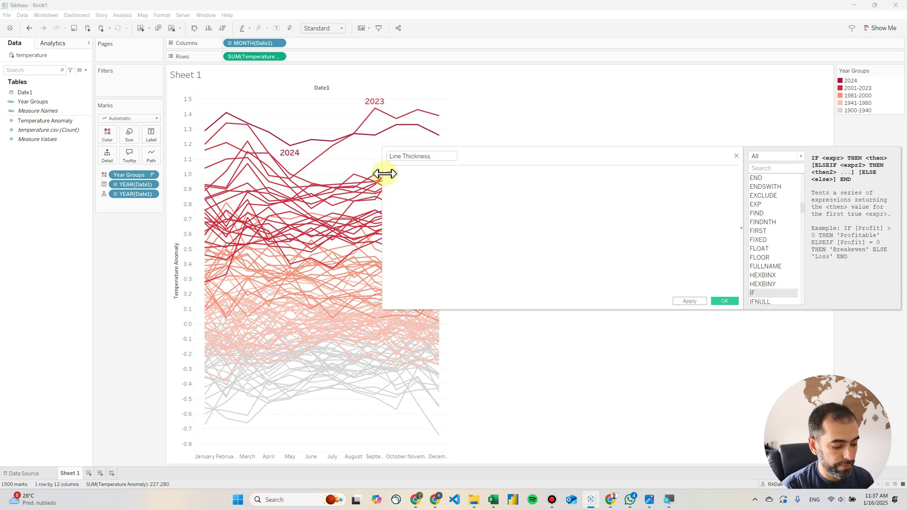
pyautogui.write('ye')
pyautogui.press('Down')
pyautogui.press('Return')
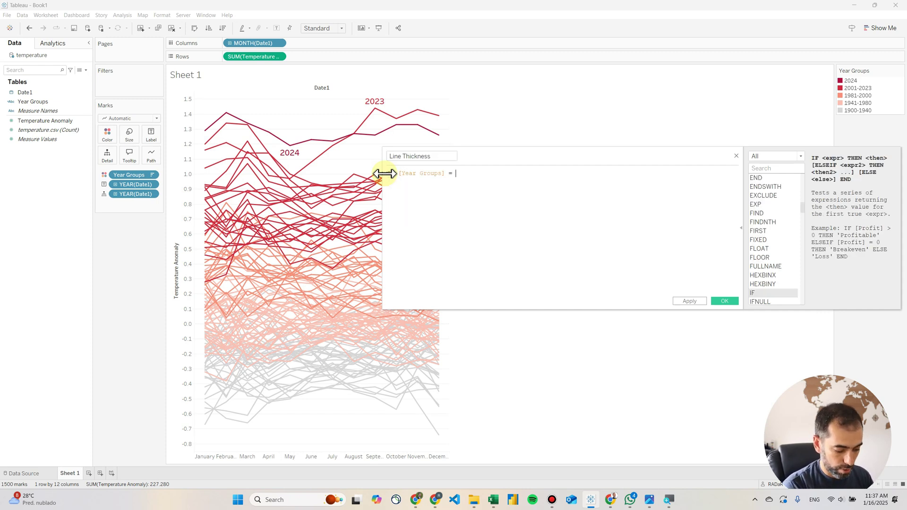
pyautogui.write("= '2024' THEN")
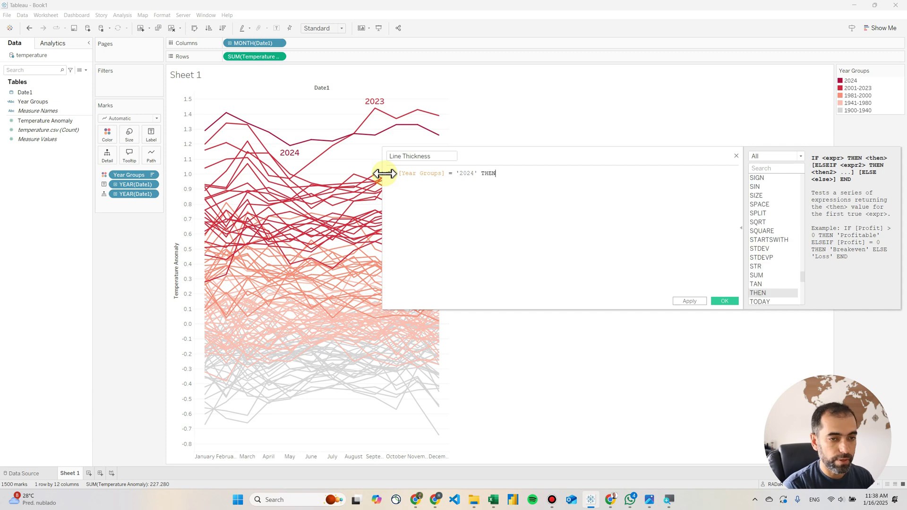
pyautogui.write(' 1')
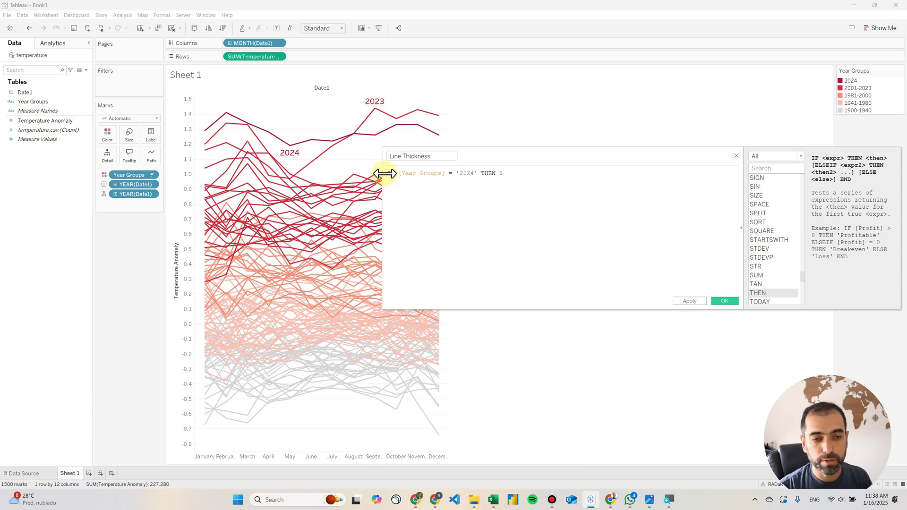
pyautogui.press('Return')
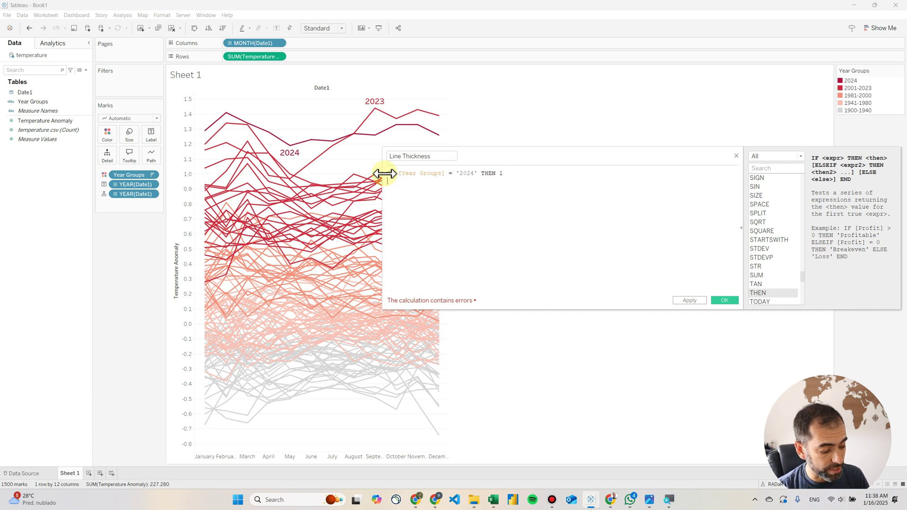
pyautogui.write('ELSE')
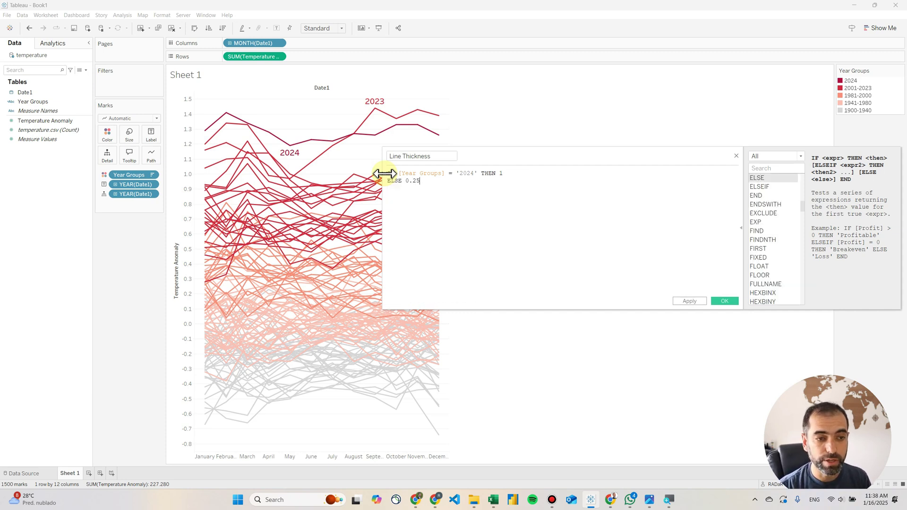
pyautogui.write(' 0.25')
pyautogui.press('Return')
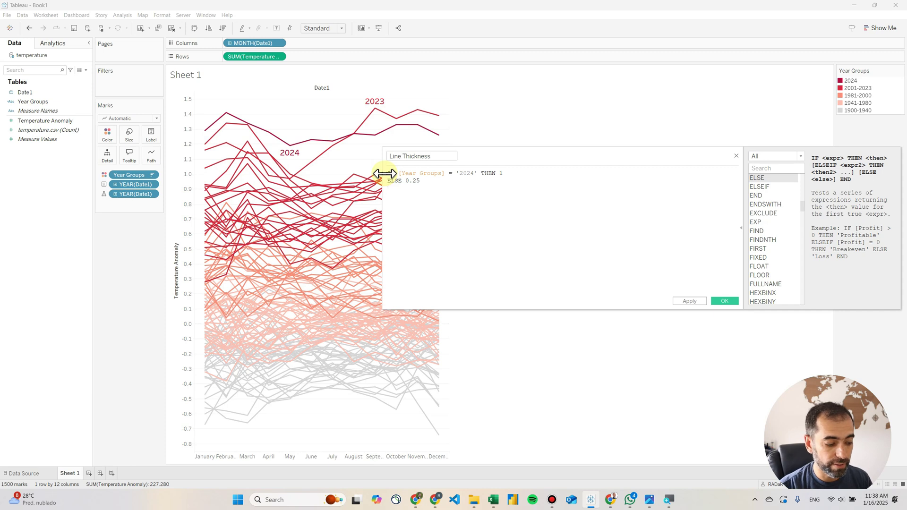
pyautogui.write('END')
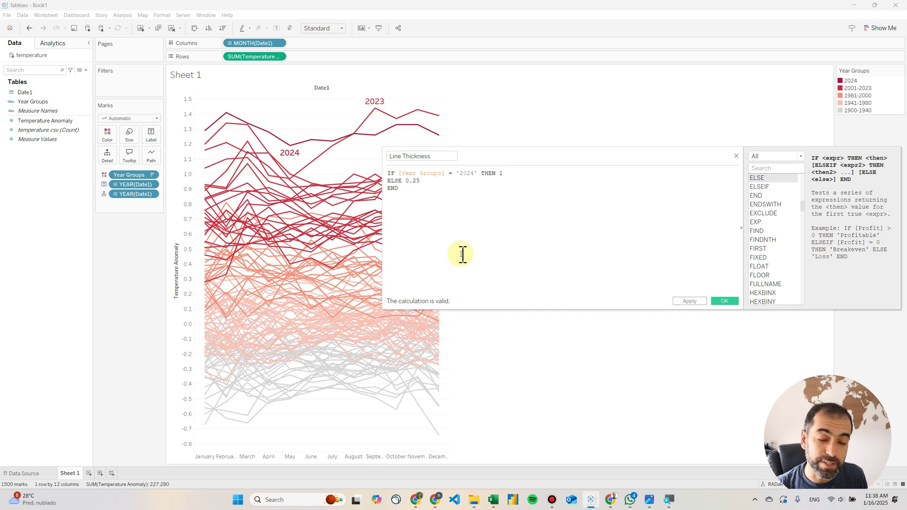
pyautogui.click(726, 301)
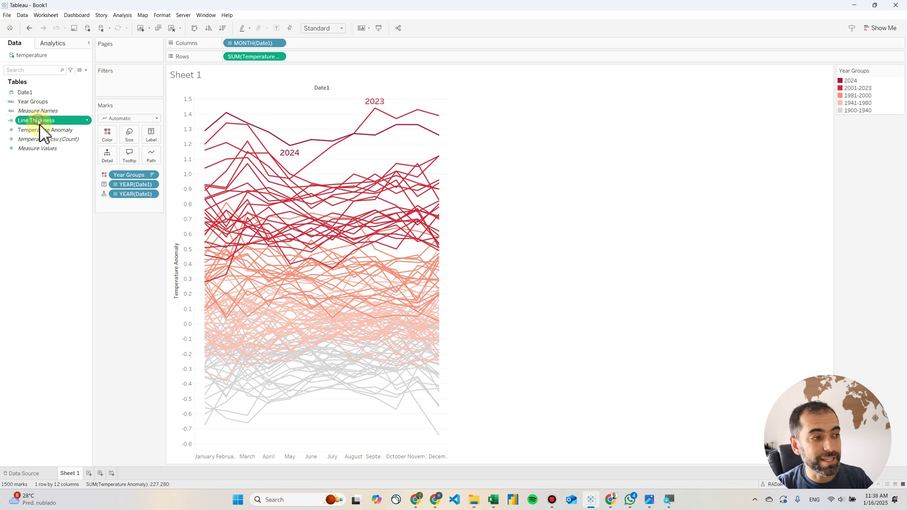
# Step: Size the chart lines by Line Thickness and slightly reduce the largest mark size in the size range
pyautogui.moveTo(39, 126); pyautogui.dragTo(132, 143)
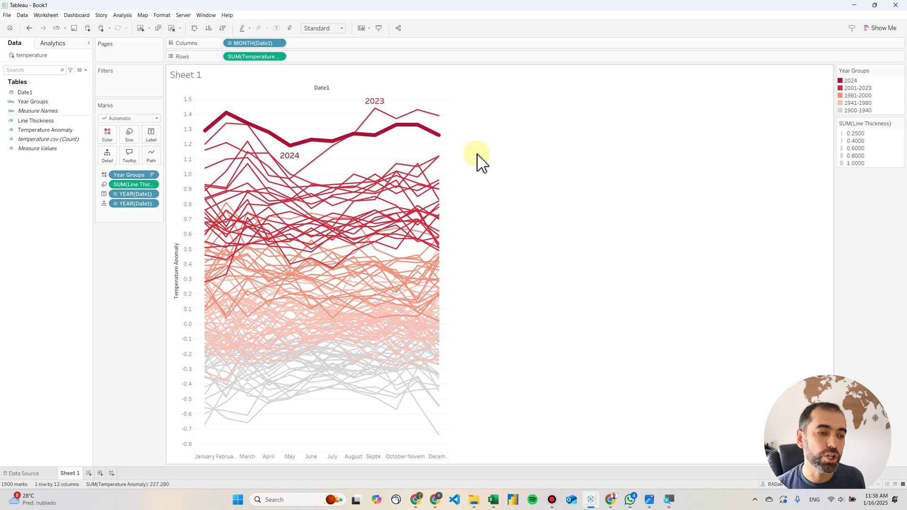
pyautogui.click(900, 124)
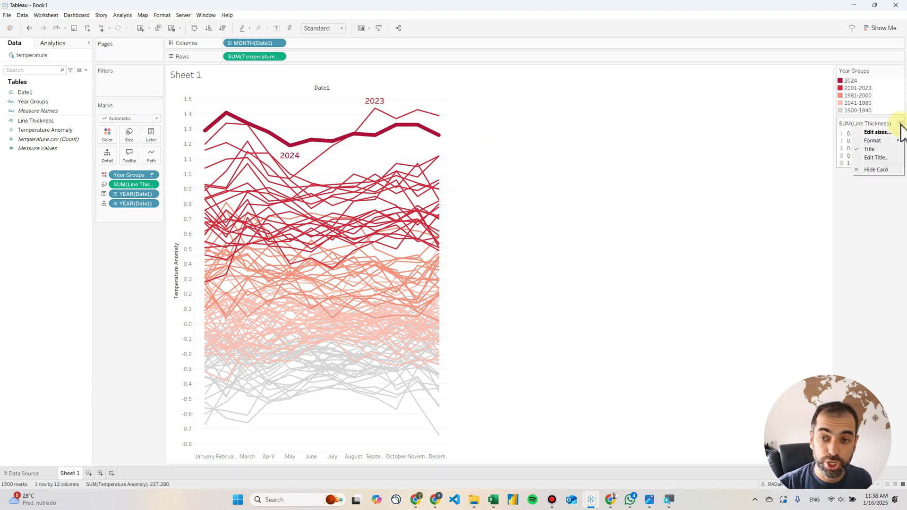
pyautogui.click(874, 132)
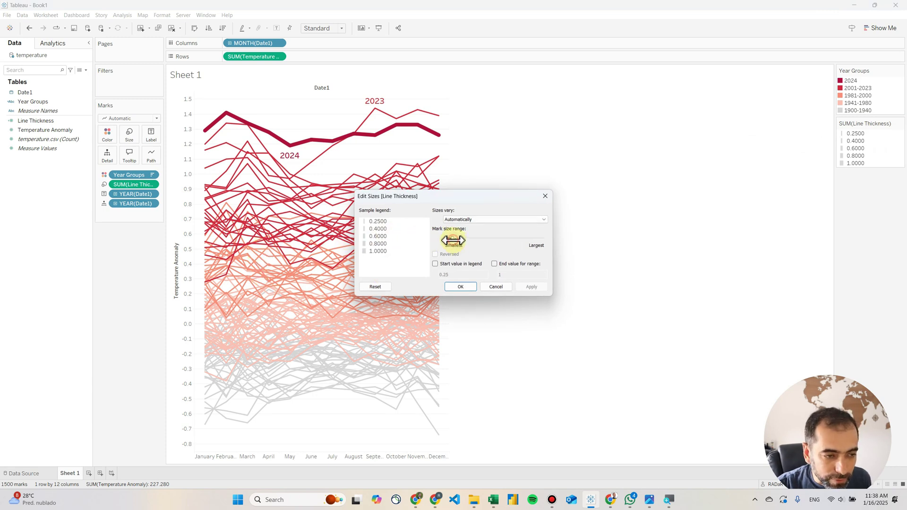
pyautogui.moveTo(453, 241); pyautogui.dragTo(449, 239)
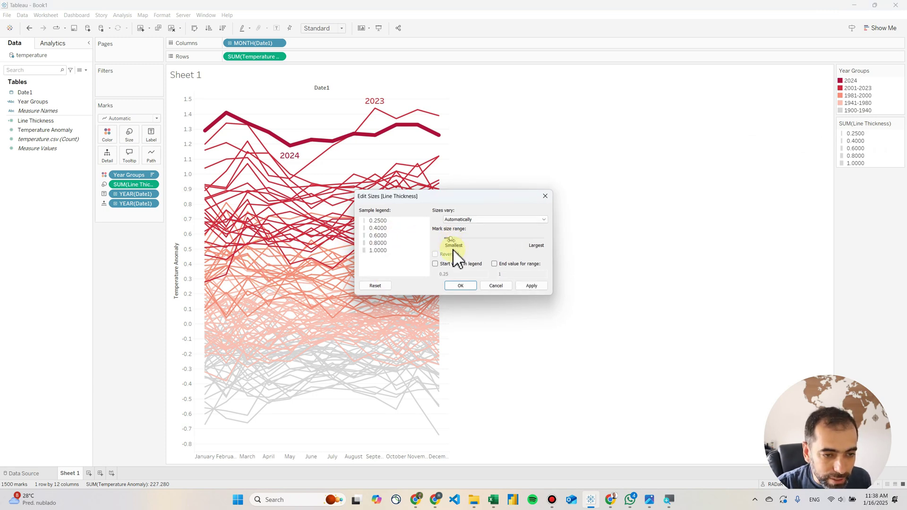
pyautogui.click(543, 287)
pyautogui.click(538, 286)
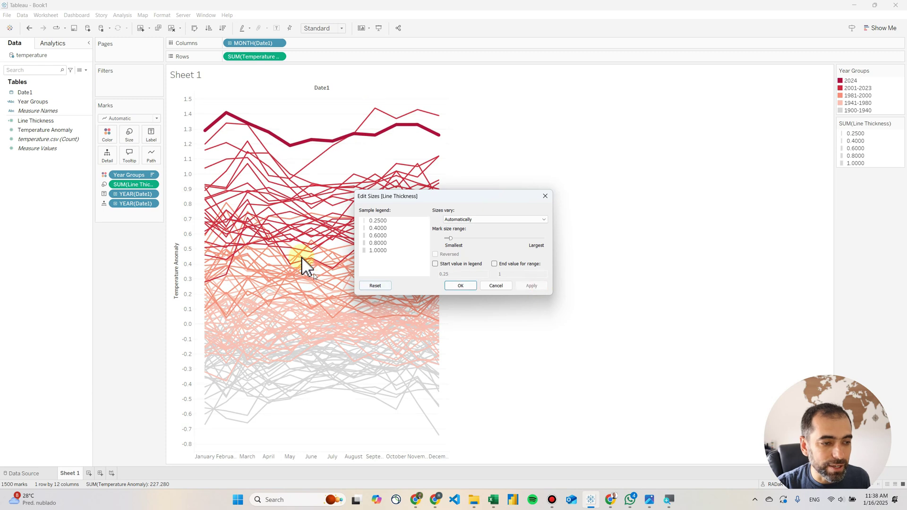
pyautogui.click(464, 287)
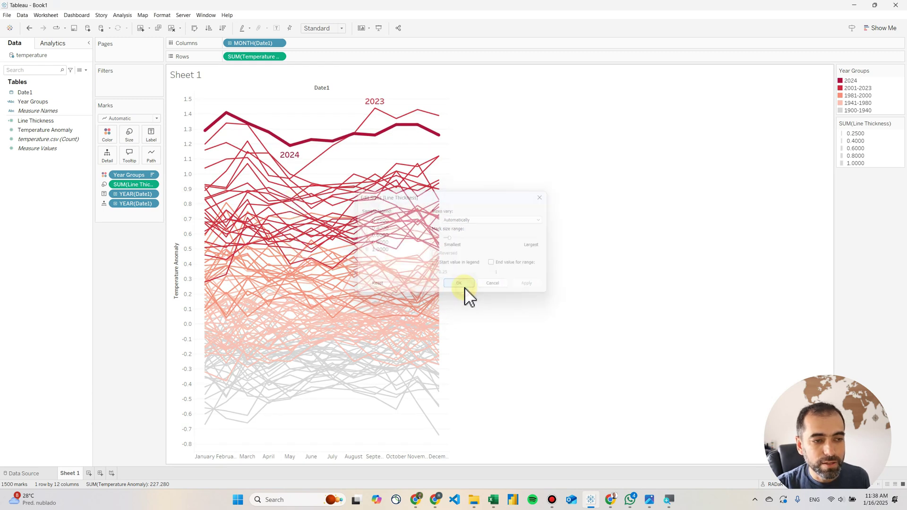
# Step: Check the month axis in the reference chart image and format the month headers to show only their first letter
pyautogui.moveTo(419, 336)
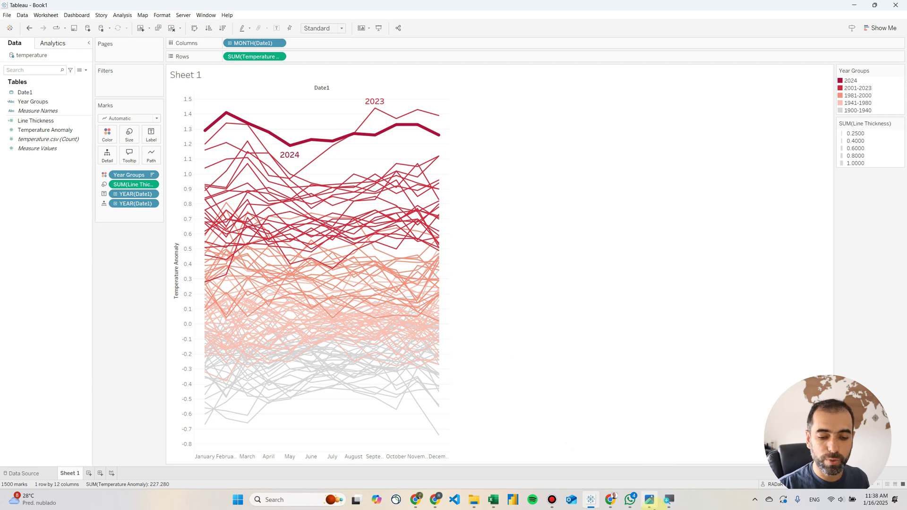
pyautogui.click(649, 499)
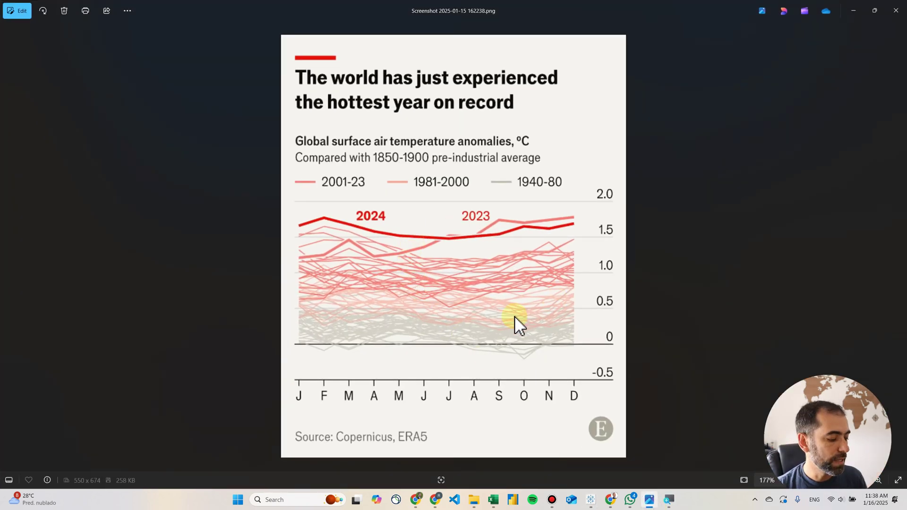
pyautogui.hotkey('alt', 'Tab')
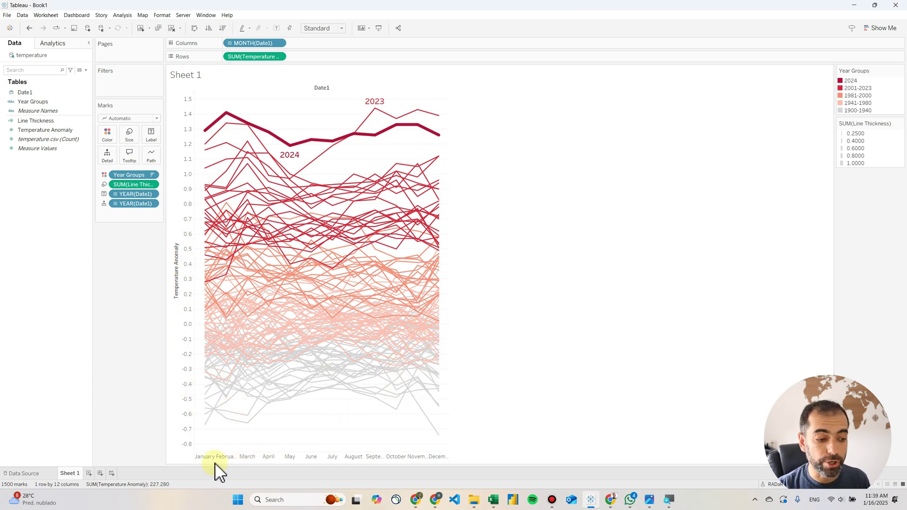
pyautogui.moveTo(207, 458)
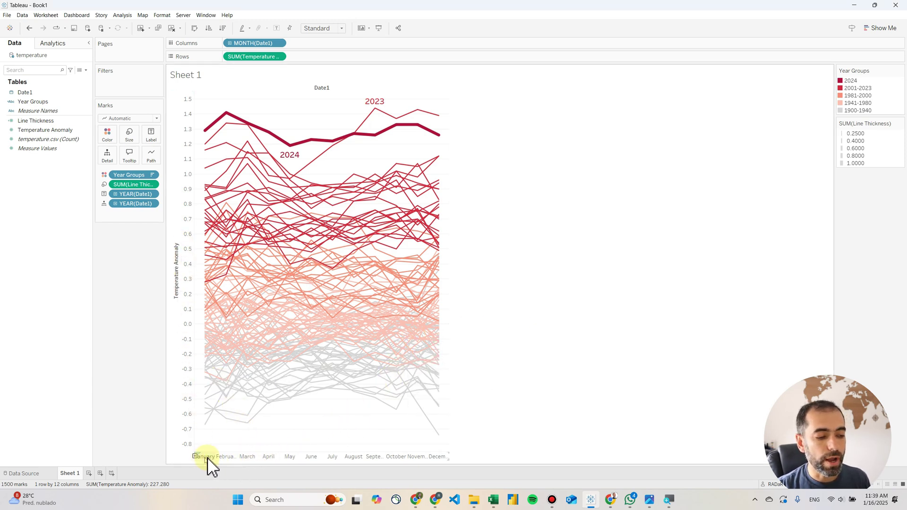
pyautogui.click(245, 456)
pyautogui.rightClick(246, 456)
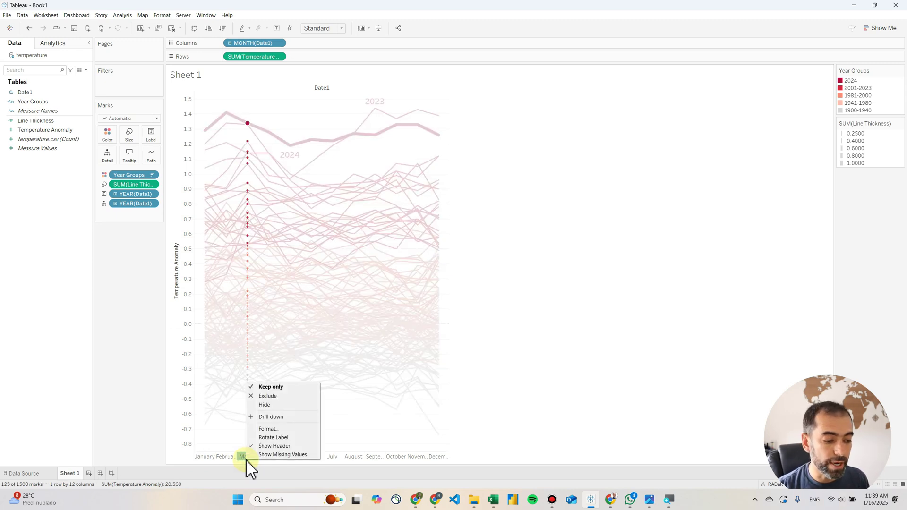
pyautogui.click(274, 430)
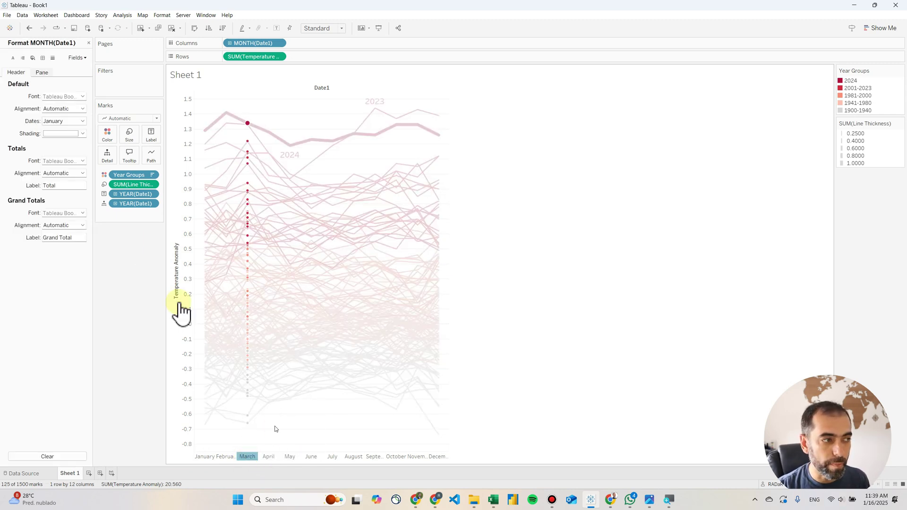
pyautogui.click(80, 121)
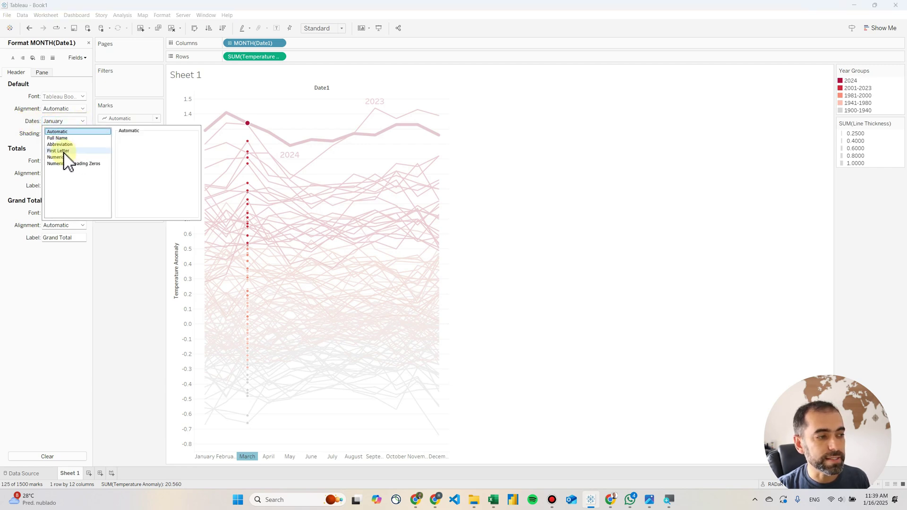
pyautogui.click(59, 151)
pyautogui.click(184, 328)
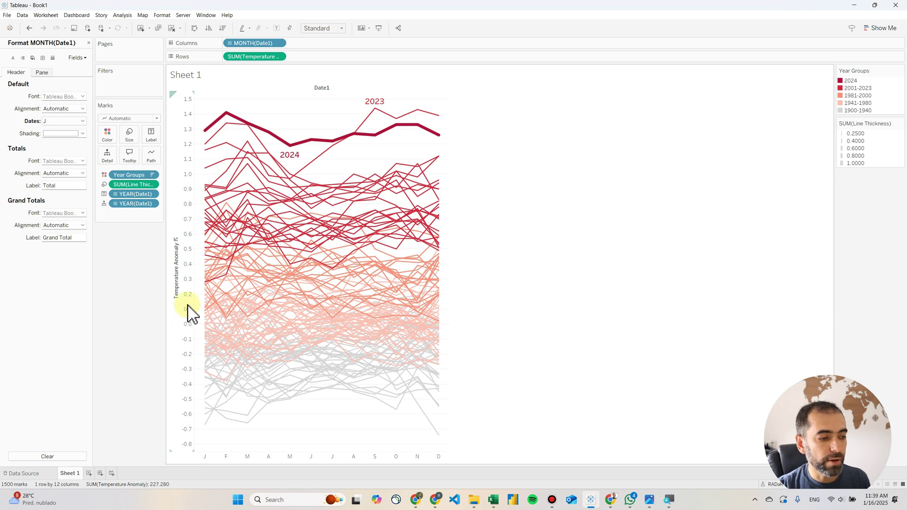
# Step: Remove the title of the Temperature Anomaly axis by clearing its custom title text
pyautogui.click(187, 305)
pyautogui.rightClick(200, 310)
pyautogui.press('Escape')
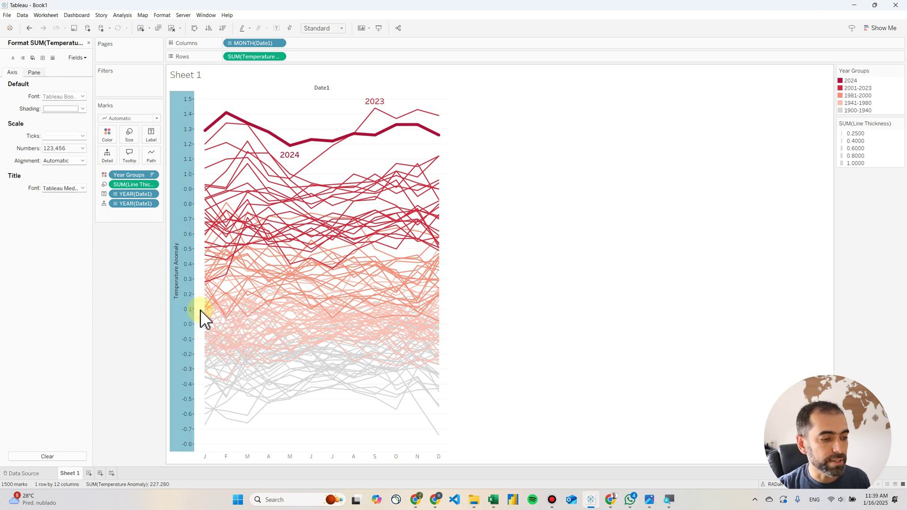
pyautogui.tripleClick(494, 306)
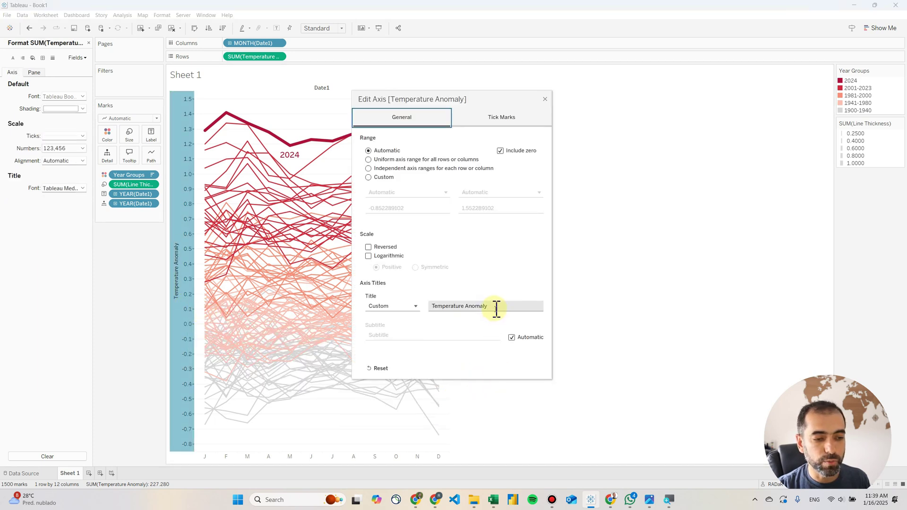
pyautogui.press('BackSpace')
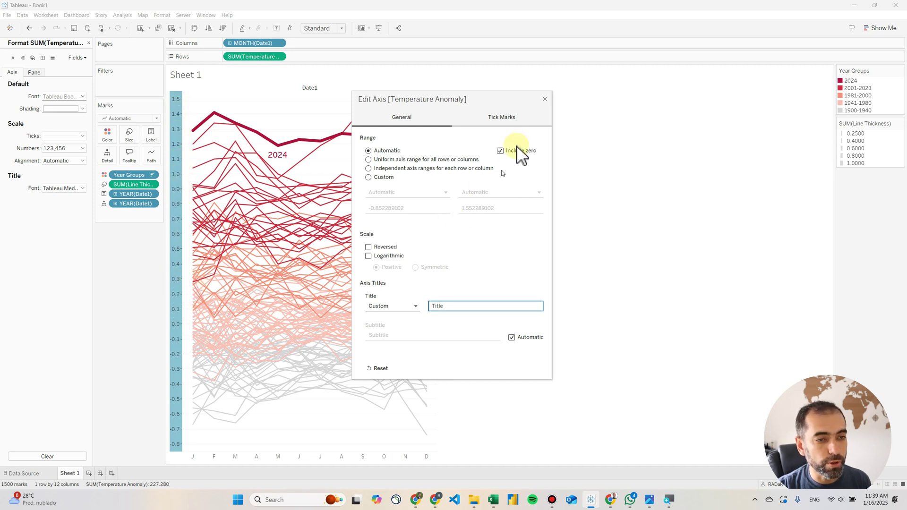
# Step: Set fixed major tick marks on the Temperature Anomaly axis with a tick interval of 0.5 and close the axis settings
pyautogui.click(502, 116)
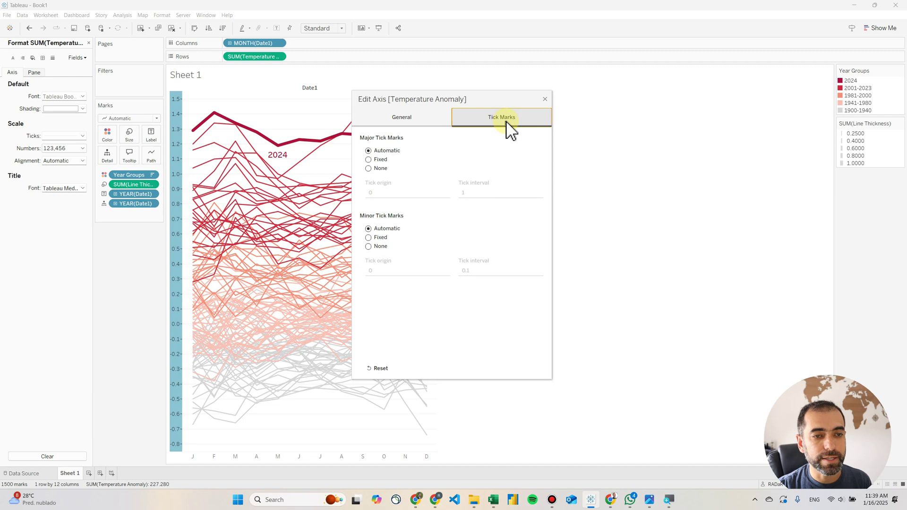
pyautogui.click(368, 160)
pyautogui.click(459, 195)
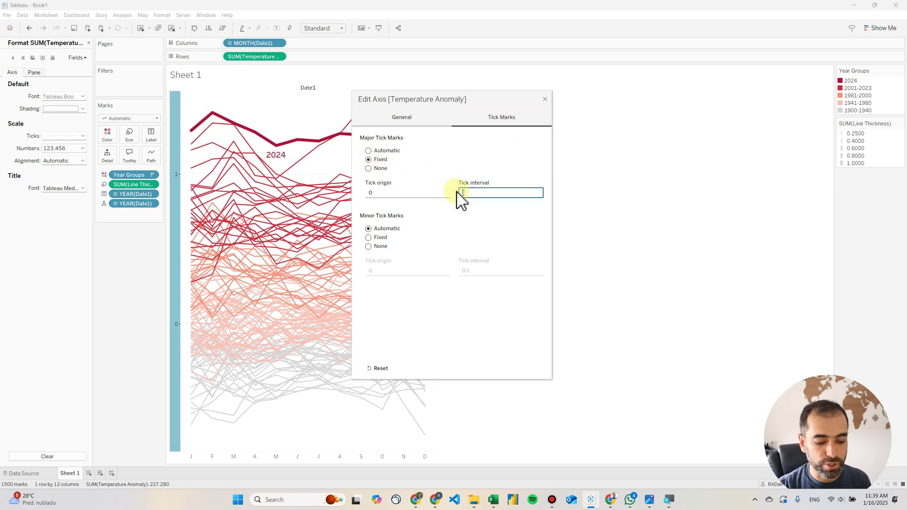
pyautogui.write('0.5')
pyautogui.press('Return')
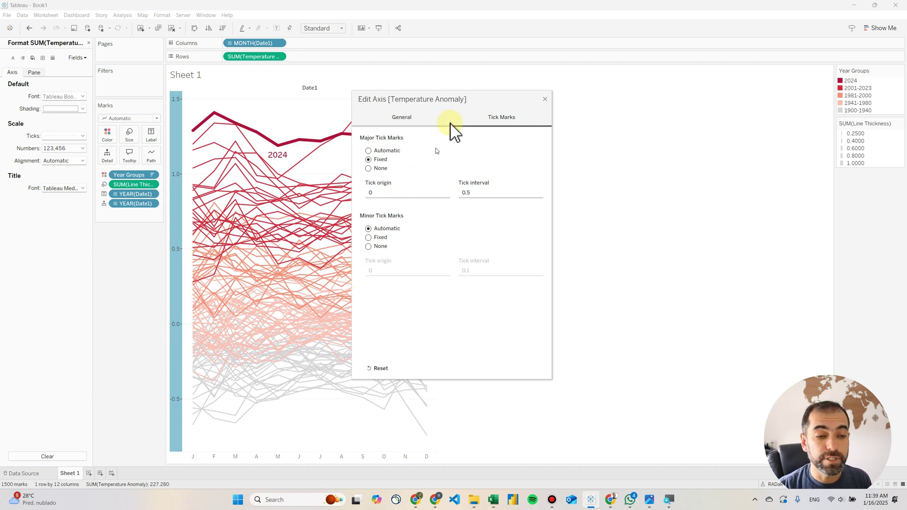
pyautogui.click(545, 99)
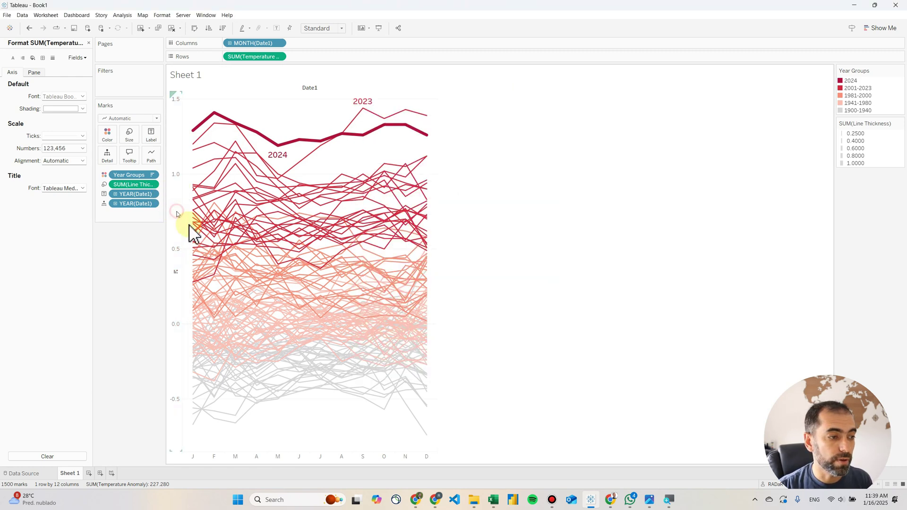
# Step: Set the view to Fit Width and compare the chart with the reference chart image
pyautogui.click(321, 28)
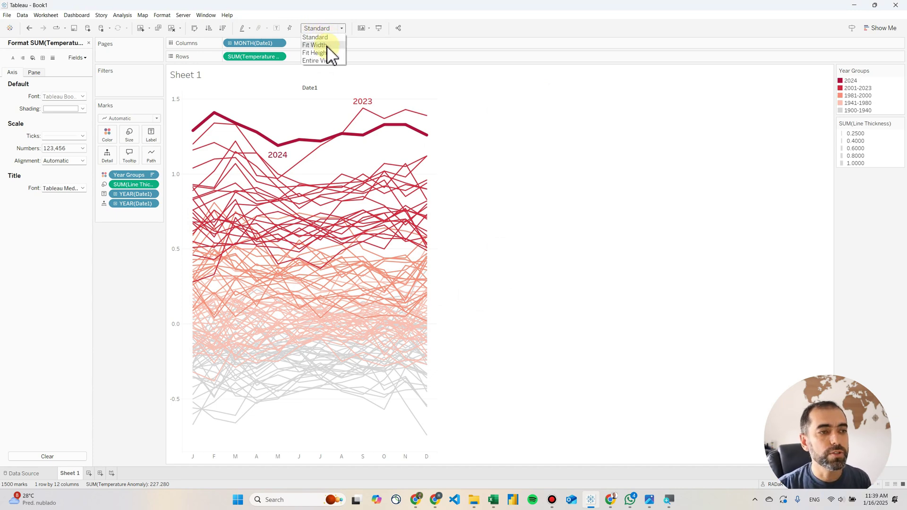
pyautogui.click(327, 46)
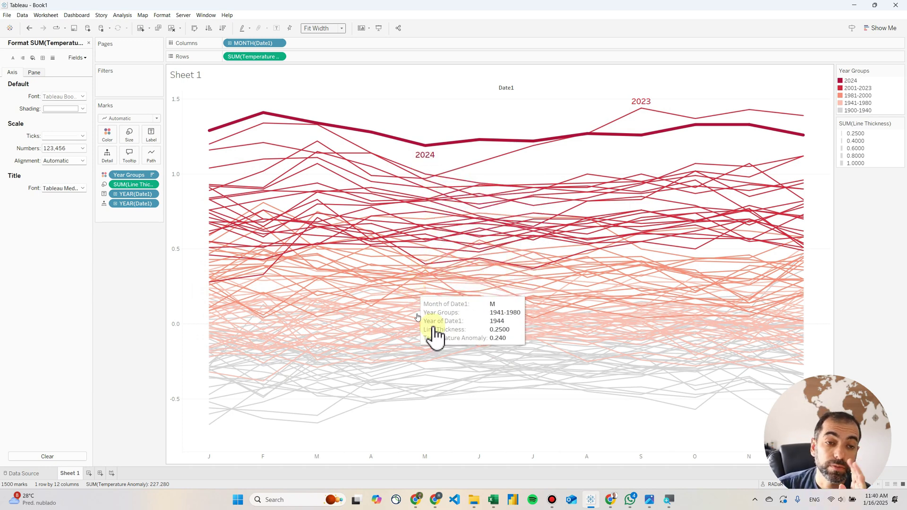
pyautogui.click(649, 499)
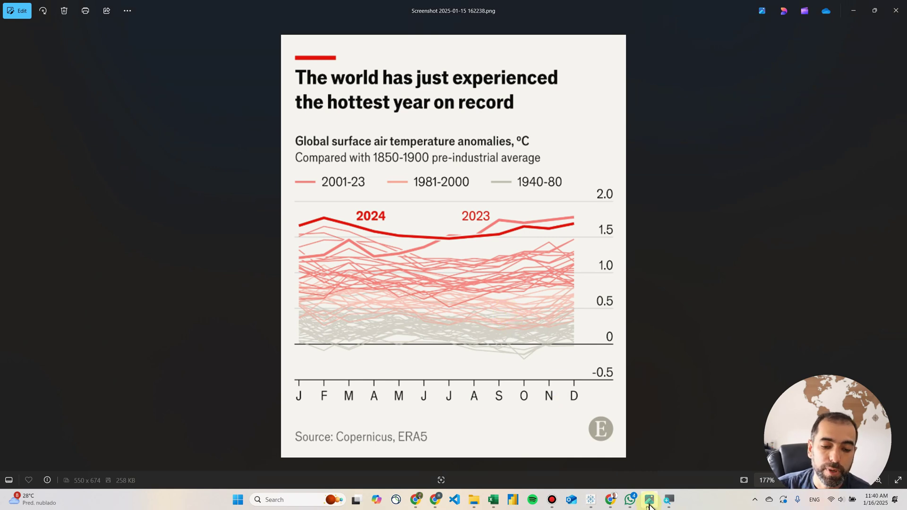
pyautogui.click(591, 499)
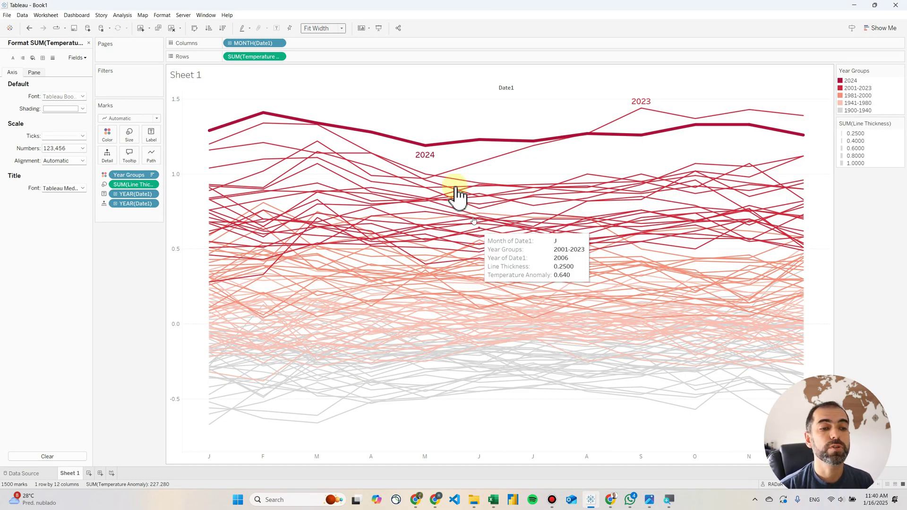
pyautogui.moveTo(426, 152)
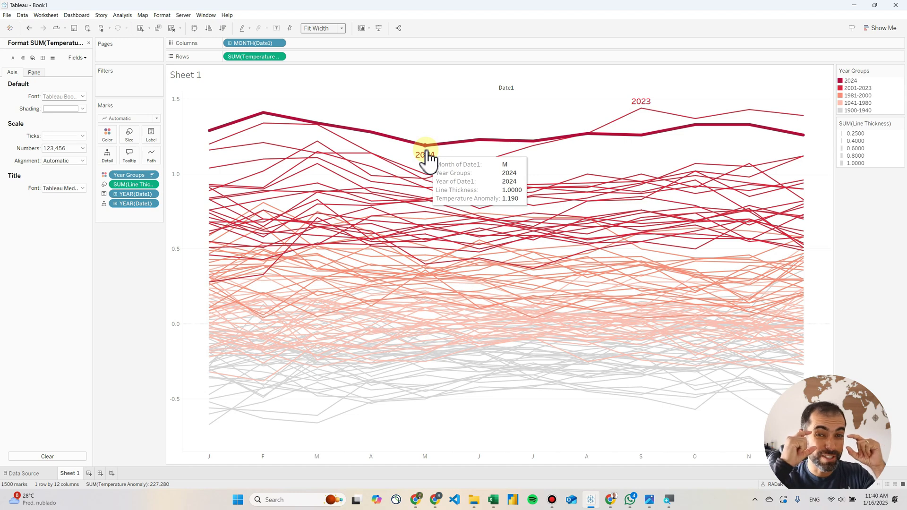